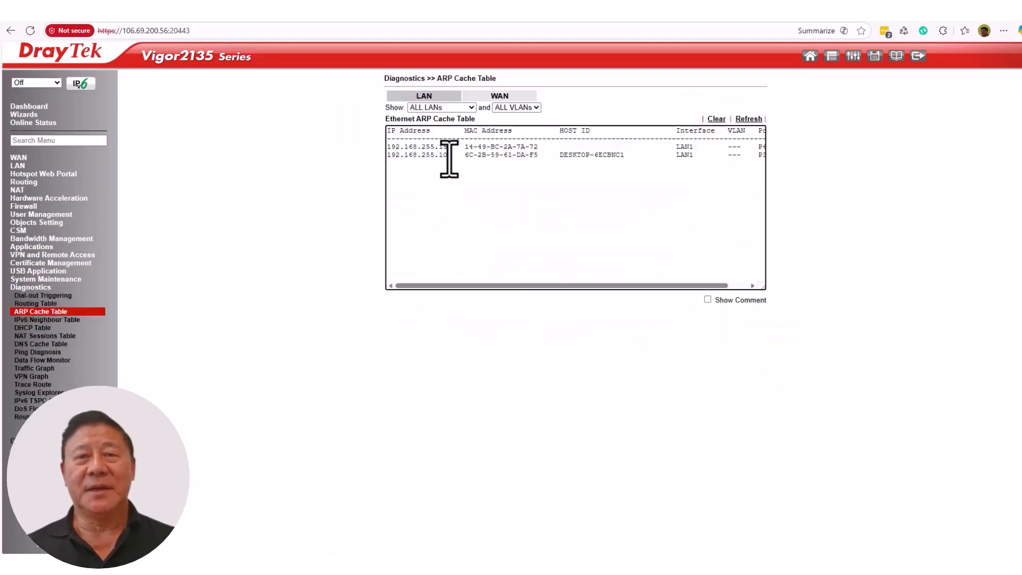
Examine the device IP addresses in the LAN ARP cache table and the HTTPS port in the router's management settings
drag(450, 155, 380, 155)
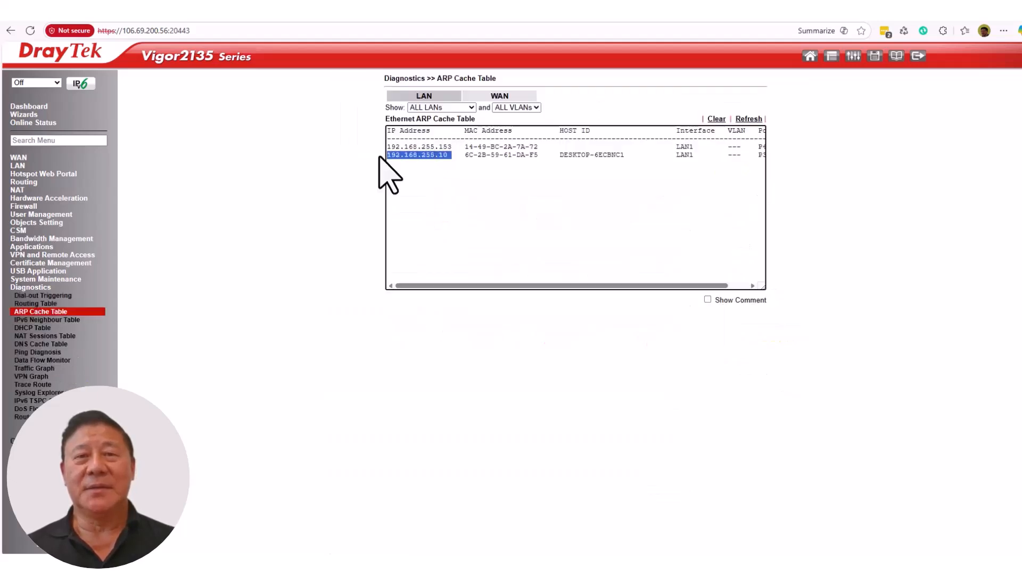
click(460, 149)
drag(460, 147, 393, 147)
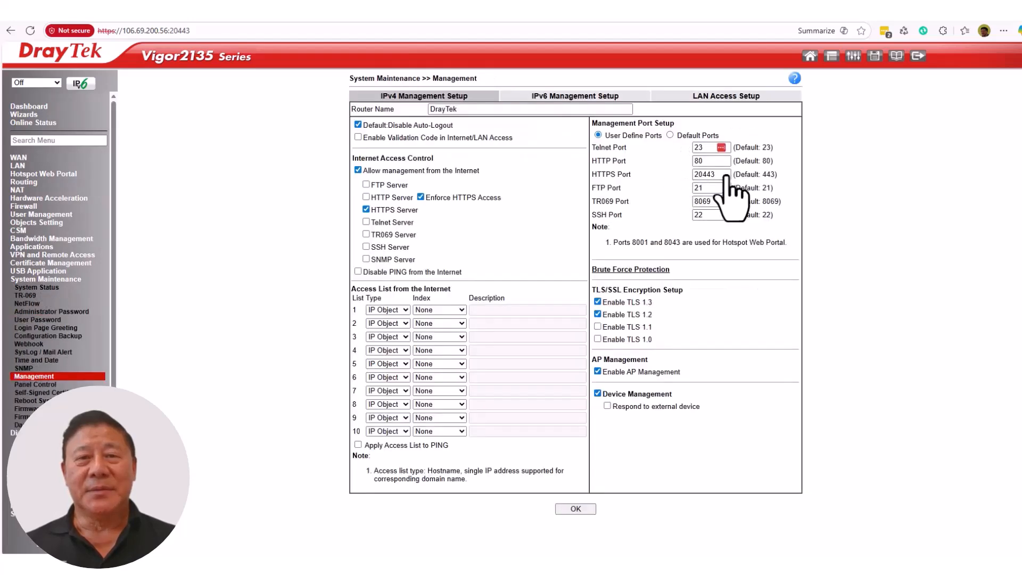
double_click(709, 174)
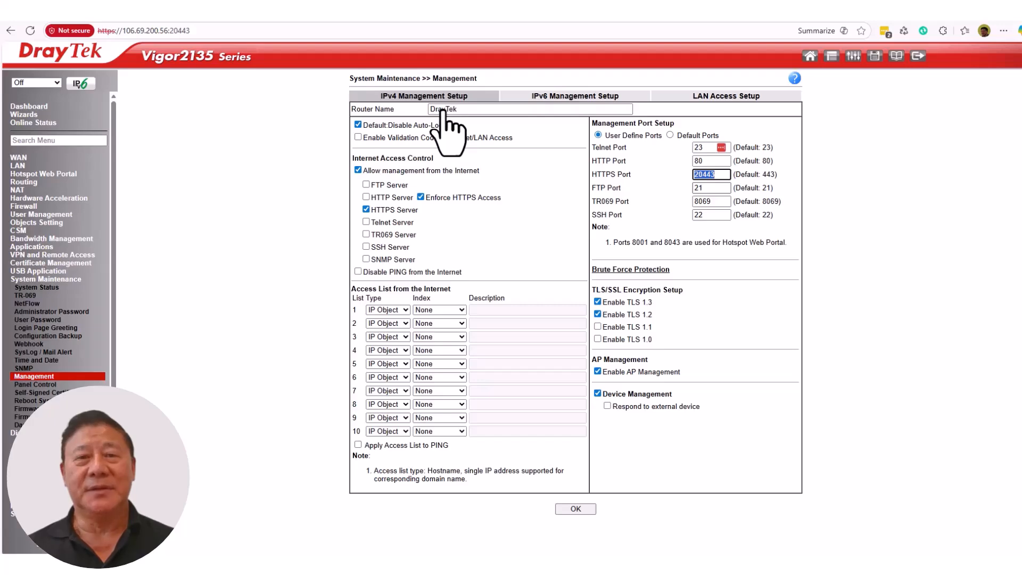
key(ctrl+t)
right_click(197, 30)
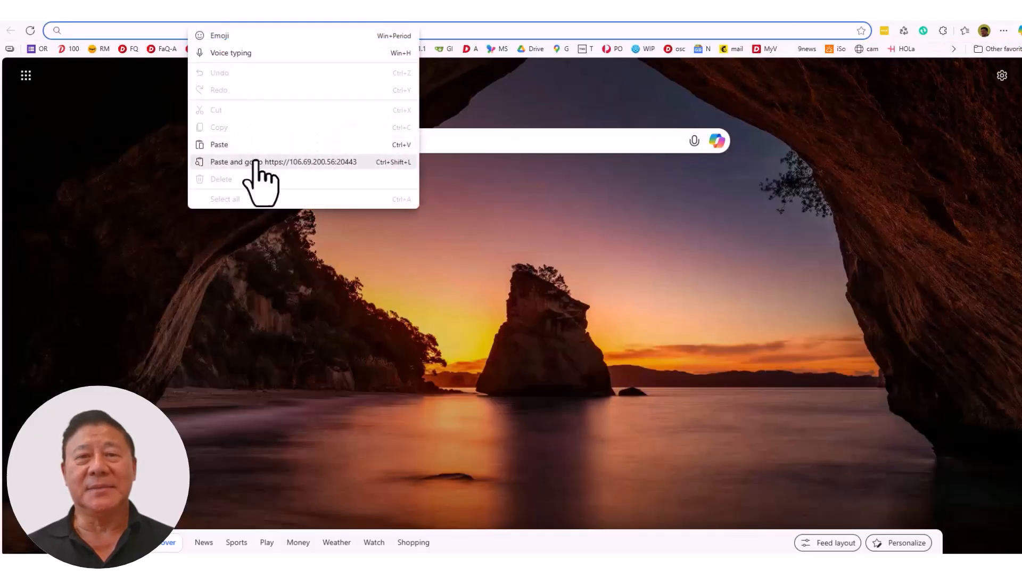
click(250, 143)
key(Return)
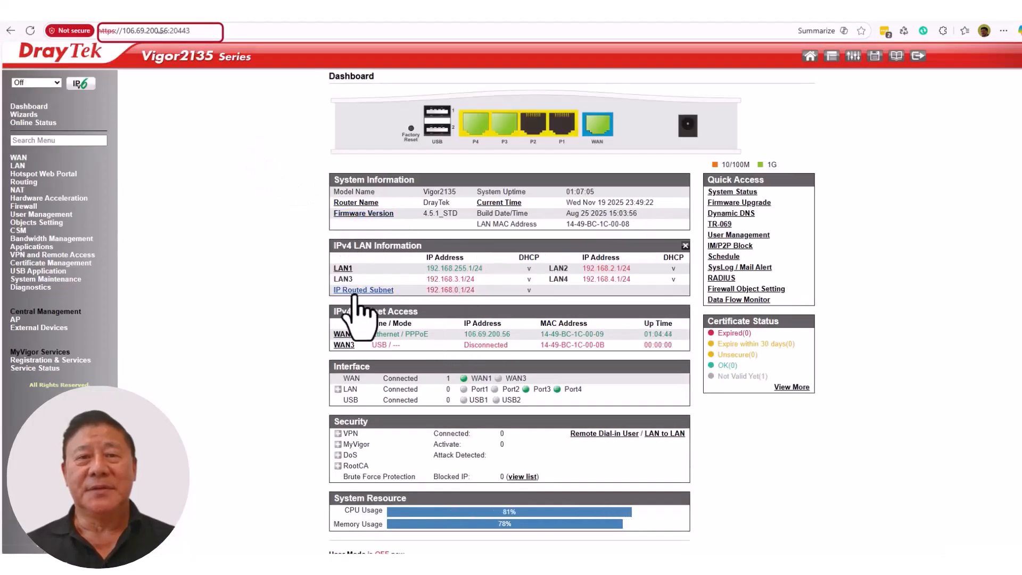
Review the public port, private IP and private port of NAT port redirection rule 1 and save the rule
click(17, 190)
click(25, 199)
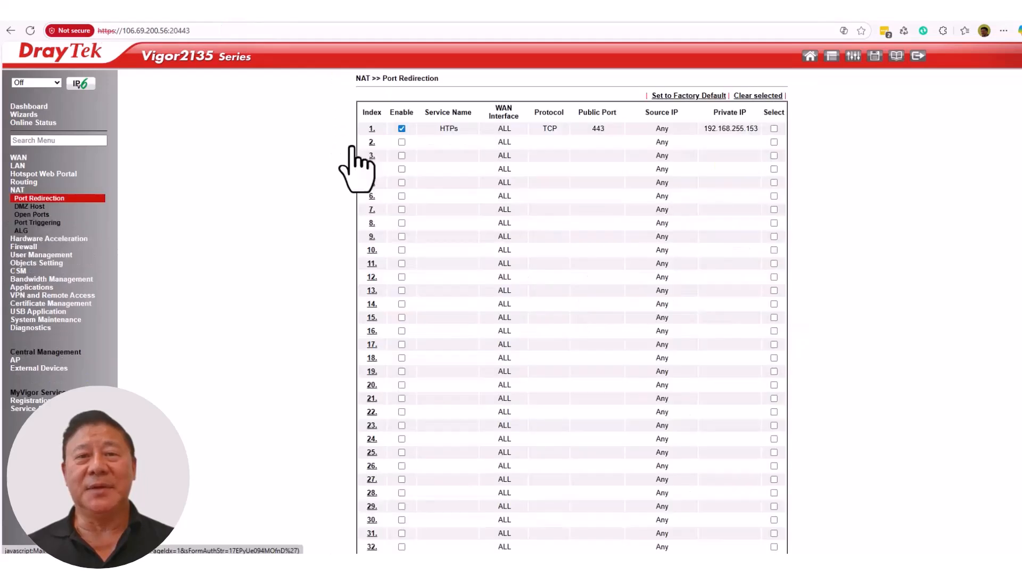
click(371, 129)
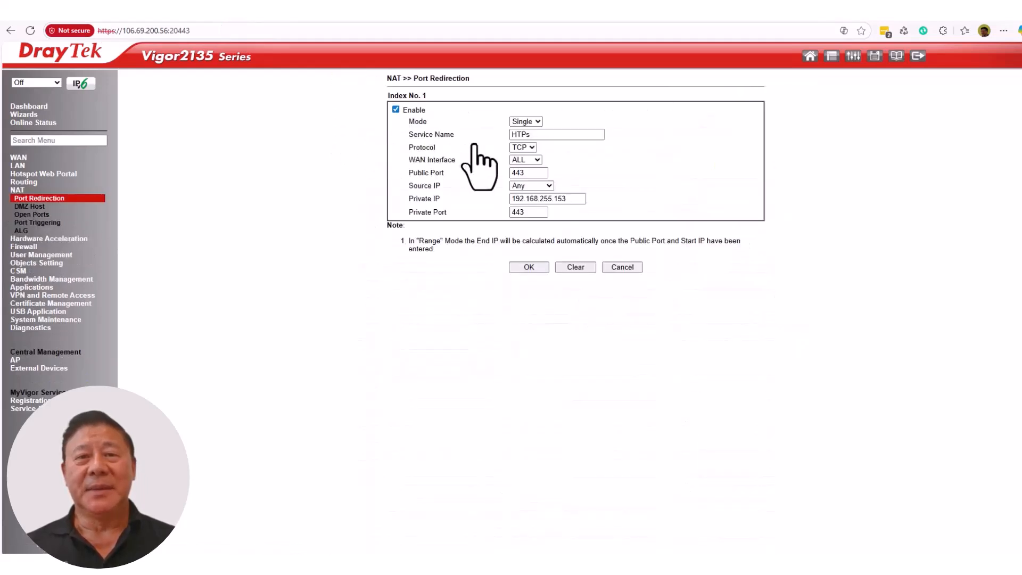
double_click(527, 173)
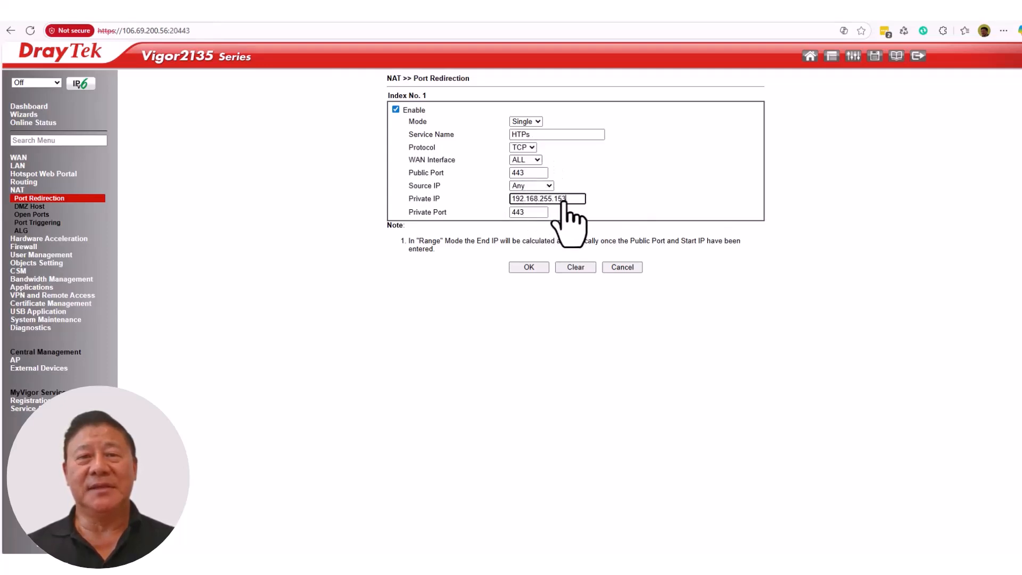
drag(563, 198, 519, 199)
click(525, 212)
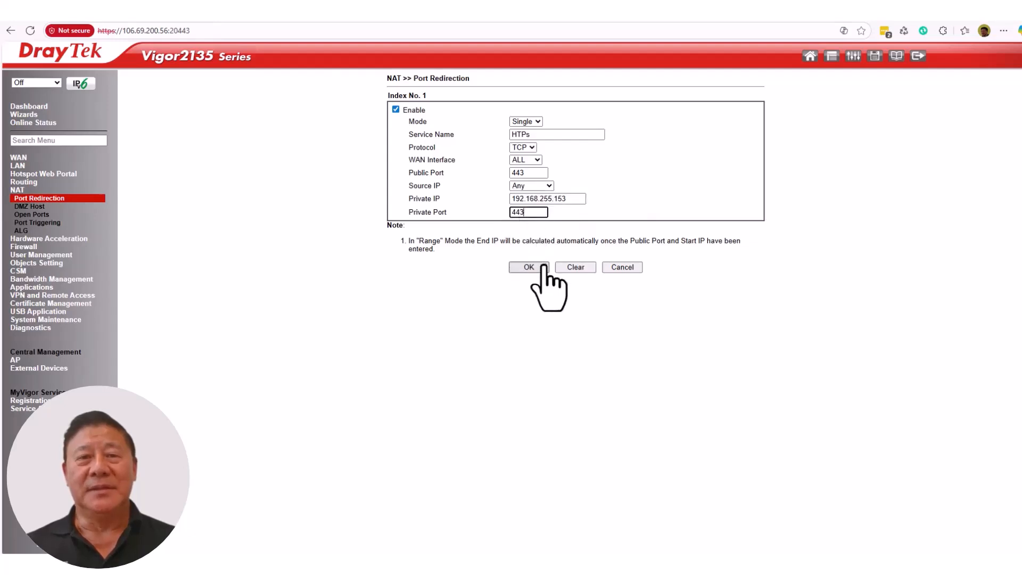
click(542, 268)
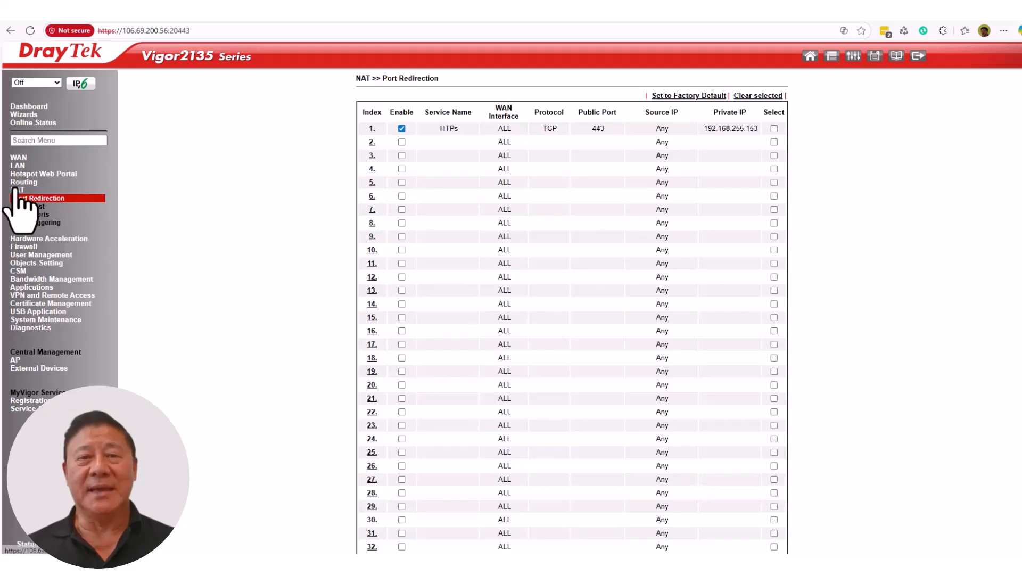
click(17, 190)
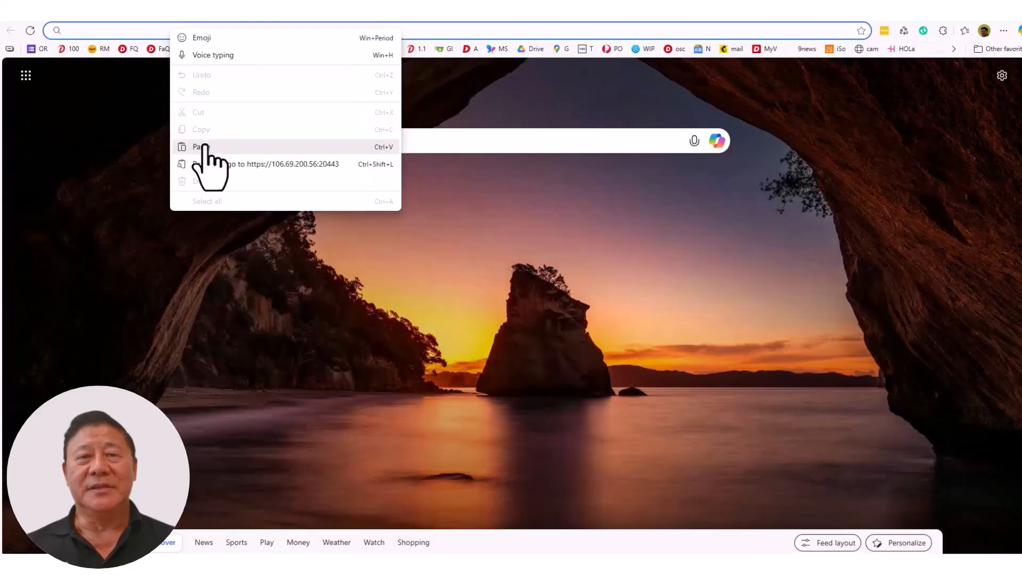
click(205, 146)
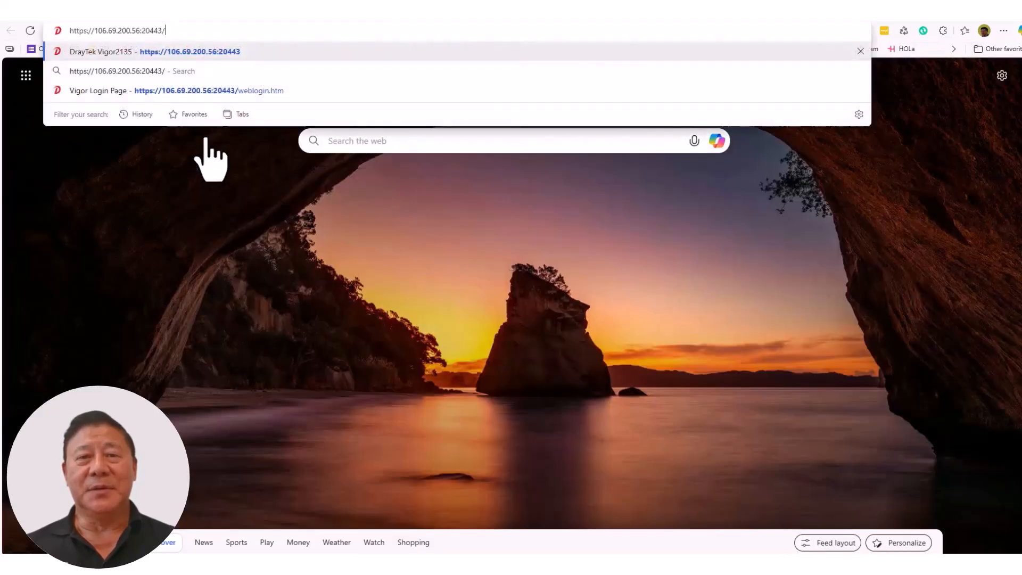
key(BackSpace)
key(BackSpace)
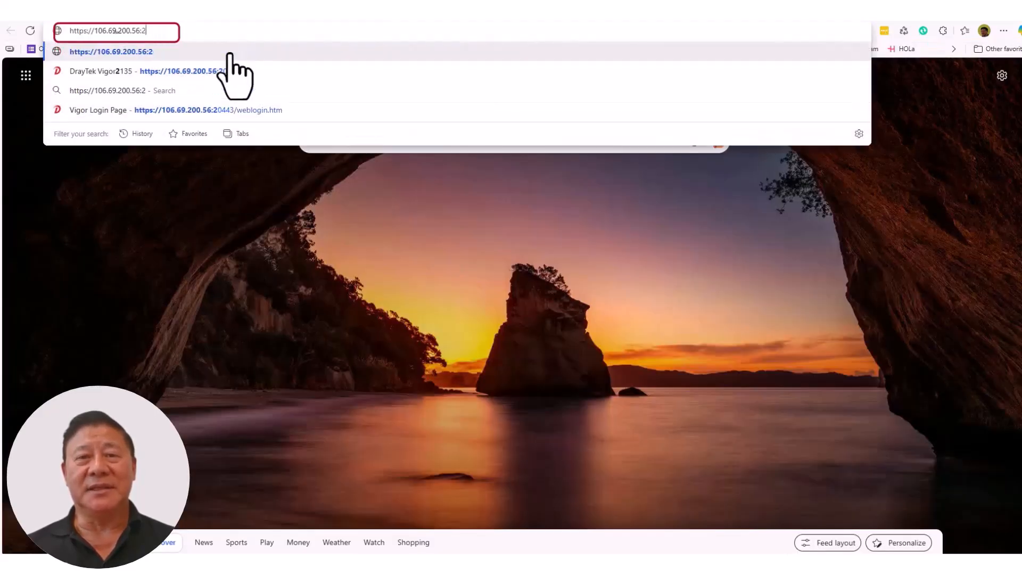
key(BackSpace)
text(443)
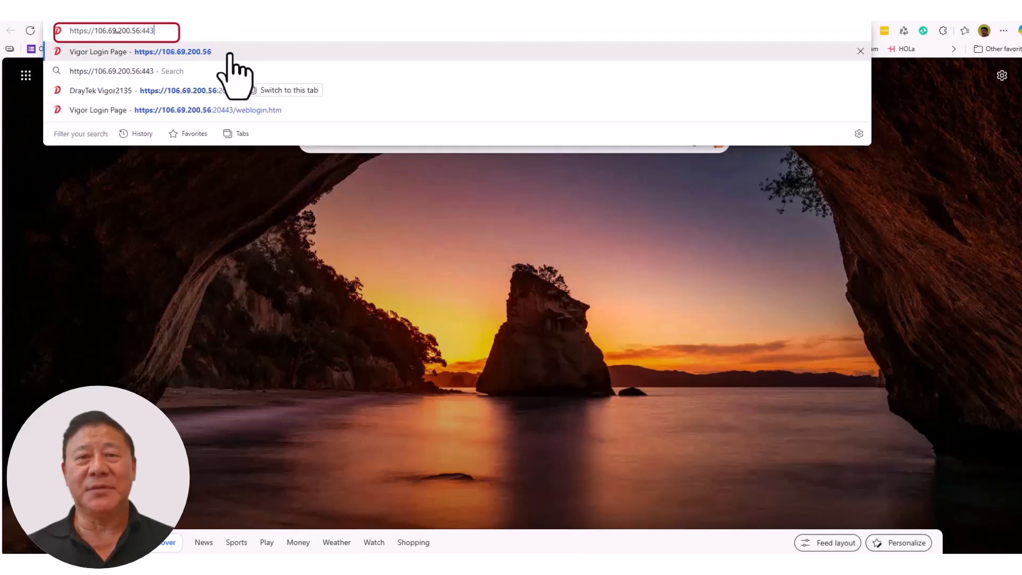
key(Return)
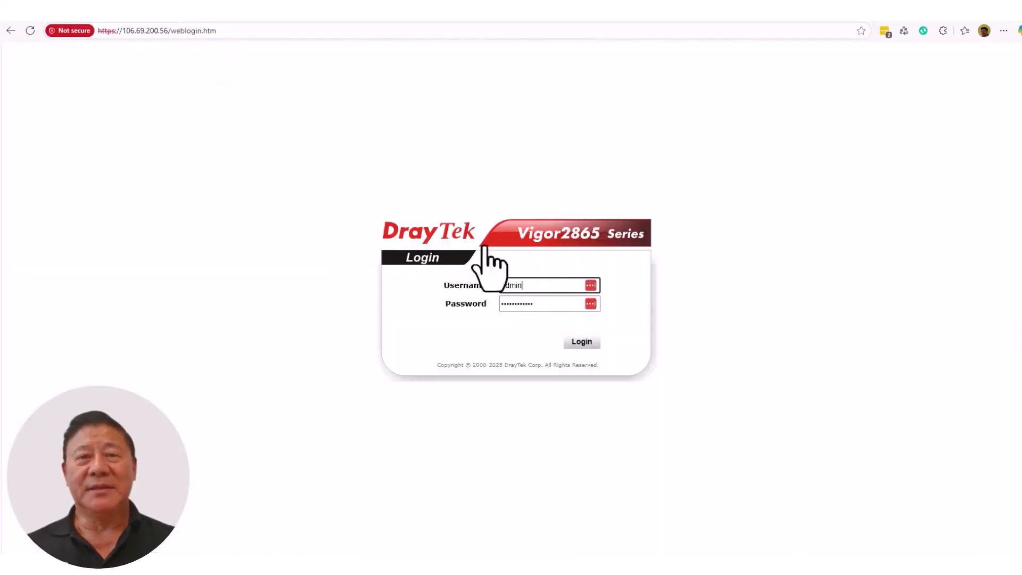
Log in to the Vigor2865 router with the prefilled credentials and check its model name and WAN2 IP address
click(586, 235)
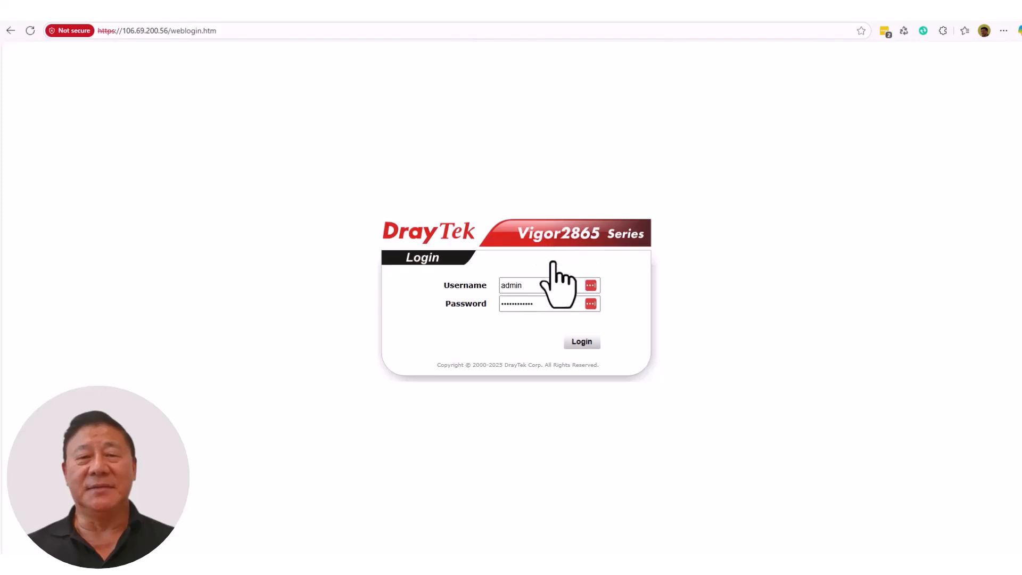
click(593, 346)
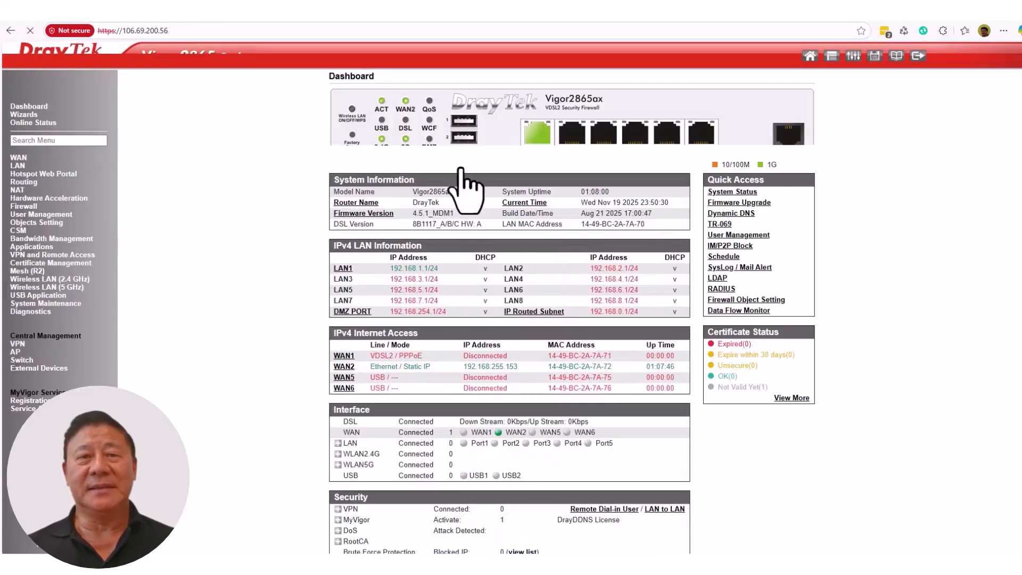
drag(454, 192, 419, 193)
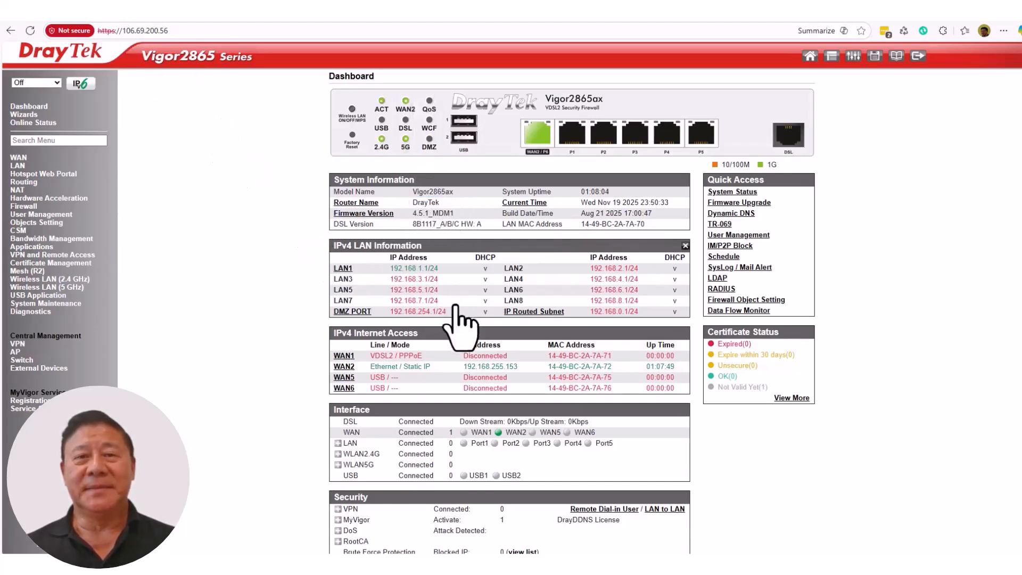
drag(515, 368, 441, 354)
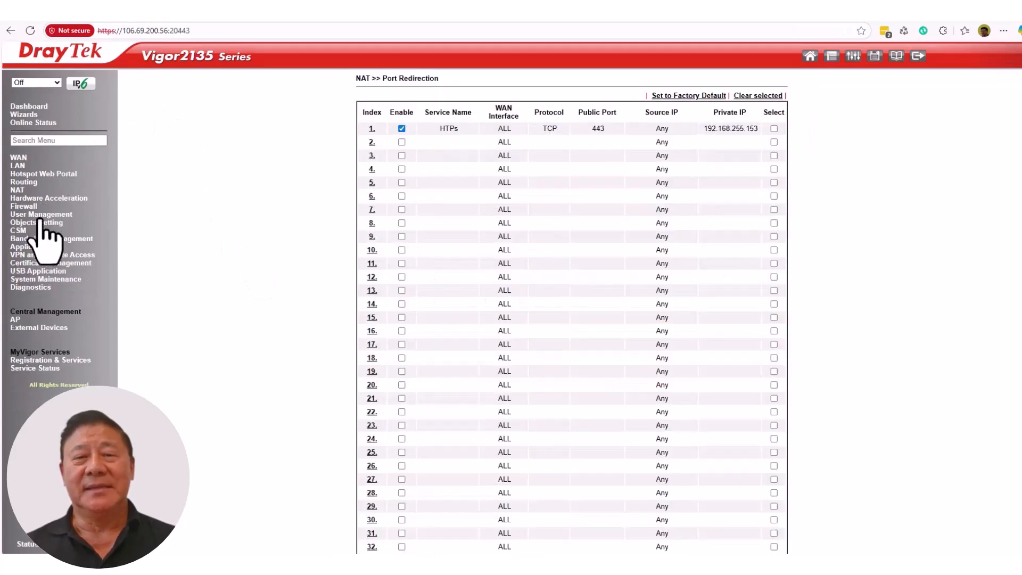
On the Vigor2135, review the protocol, source ports and destination ports of service type object profile 1 and save it
click(37, 224)
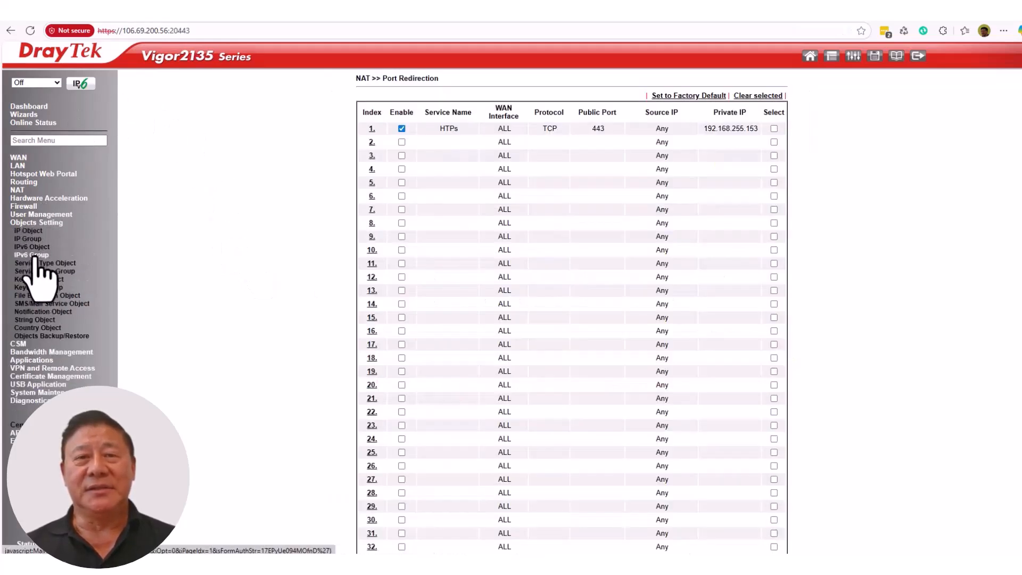
click(37, 263)
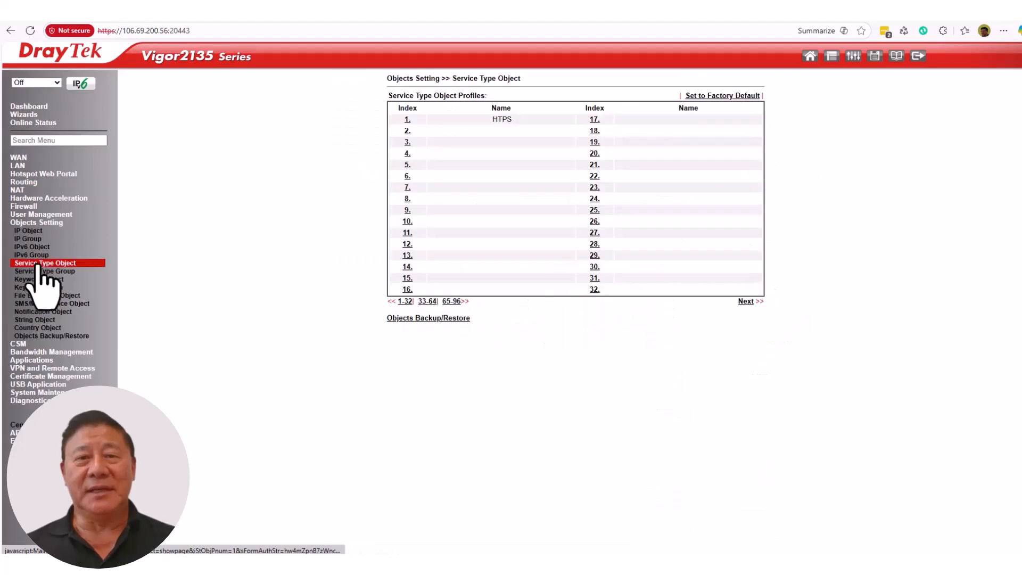
click(407, 120)
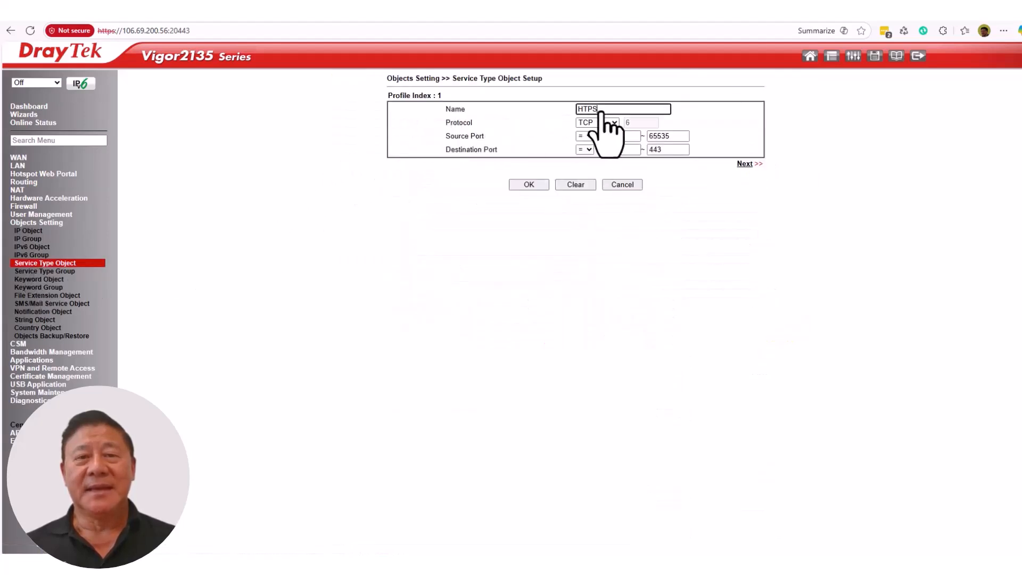
click(602, 123)
click(602, 125)
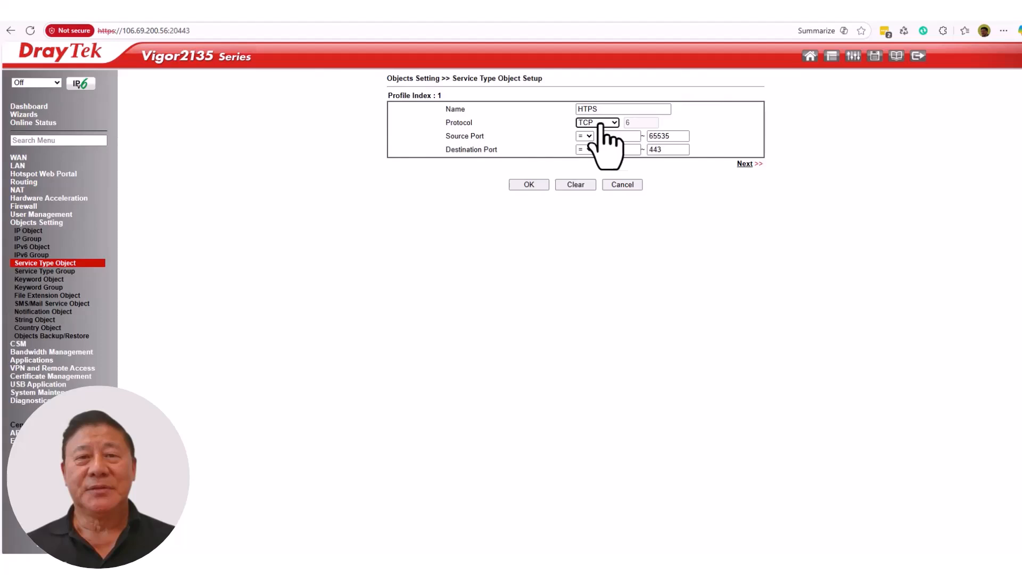
click(626, 137)
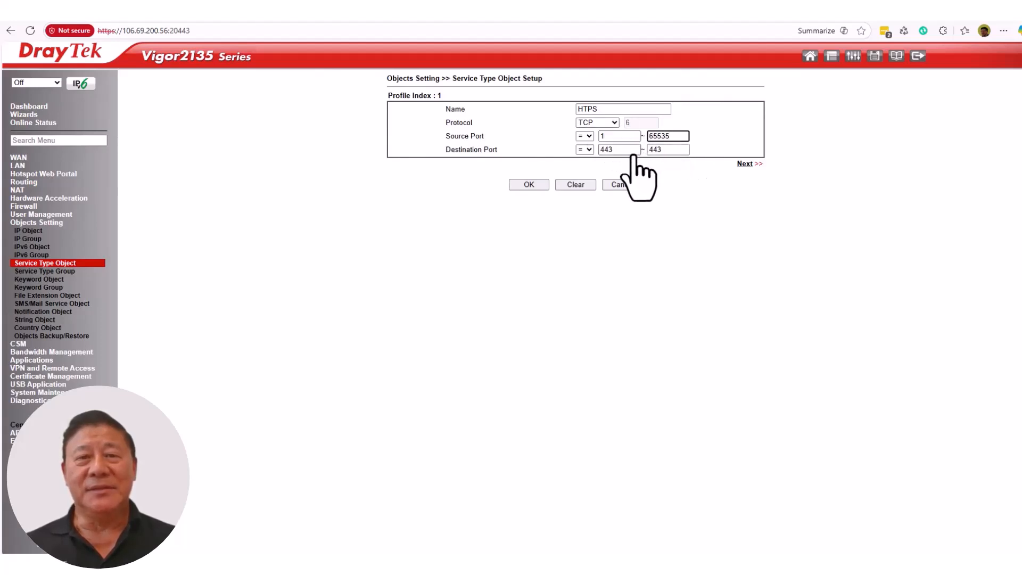
click(612, 149)
click(663, 150)
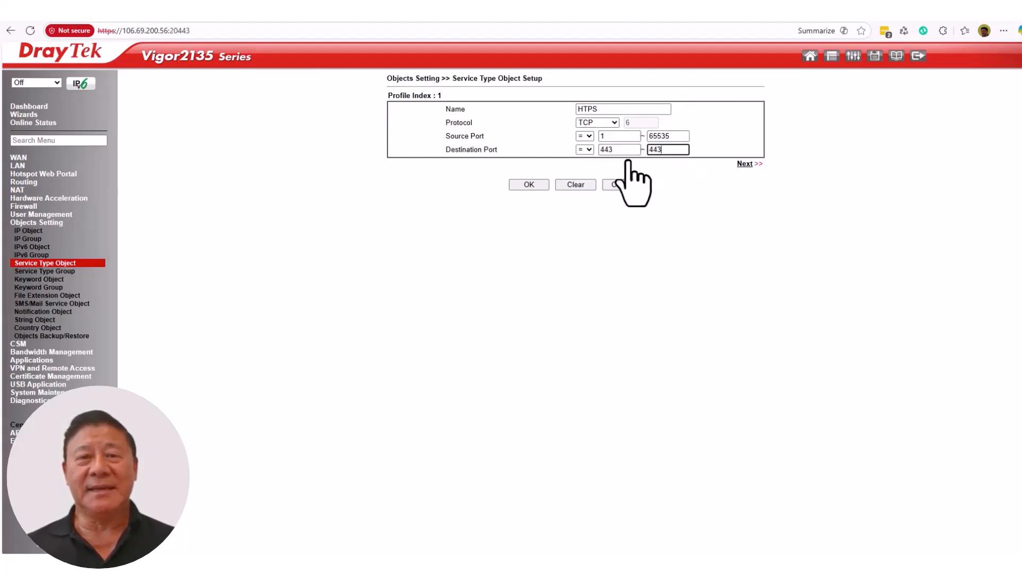
click(529, 186)
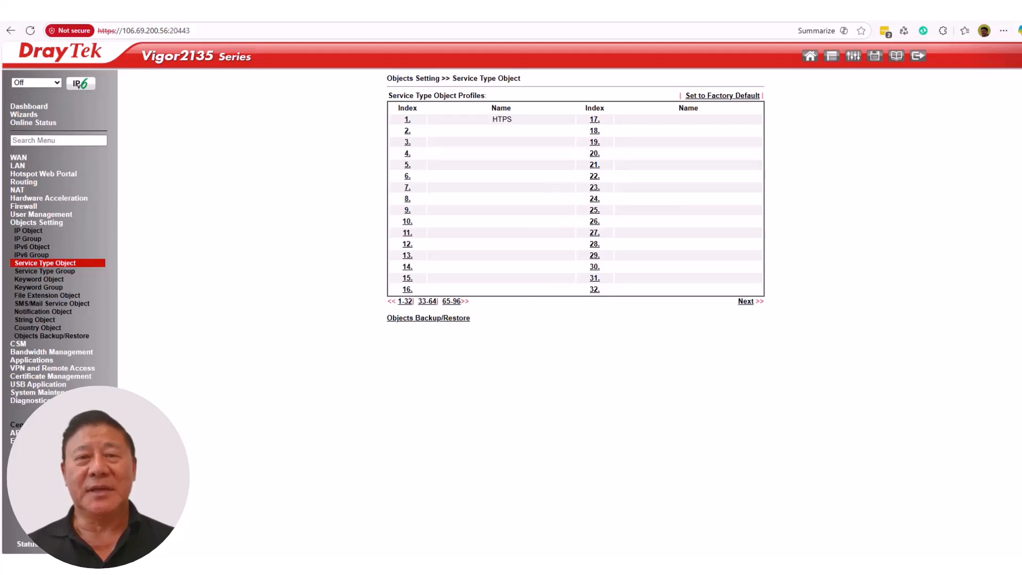
Open rule 2, BlockALL, of the Default Data Filter set in the firewall's filter setup
click(26, 206)
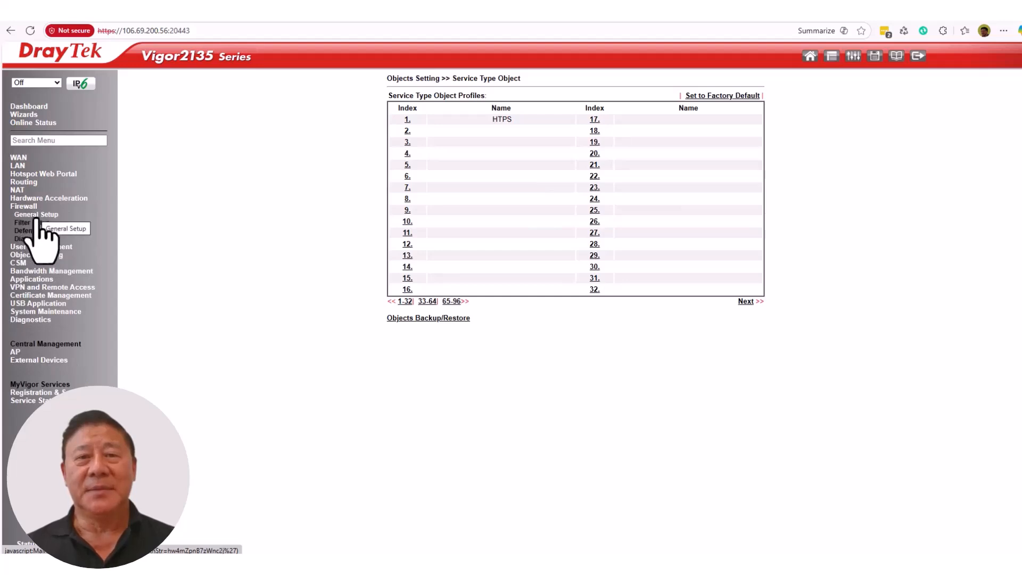
click(36, 222)
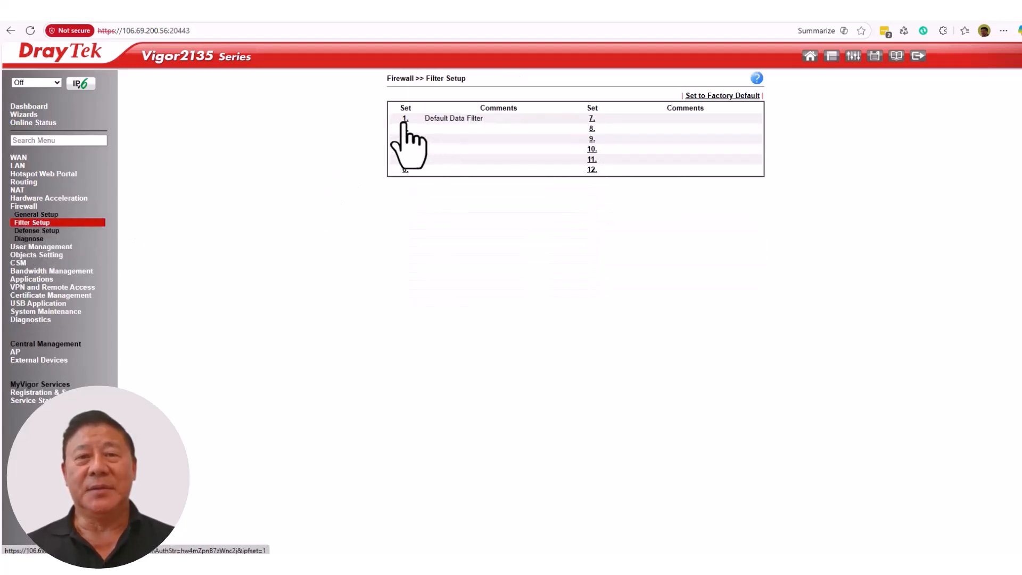
click(404, 120)
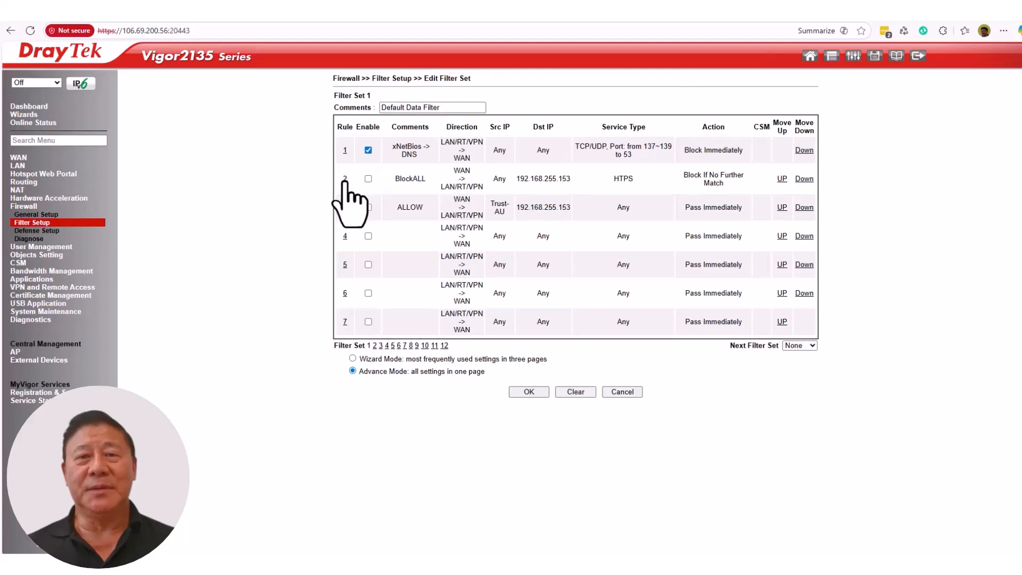
click(345, 179)
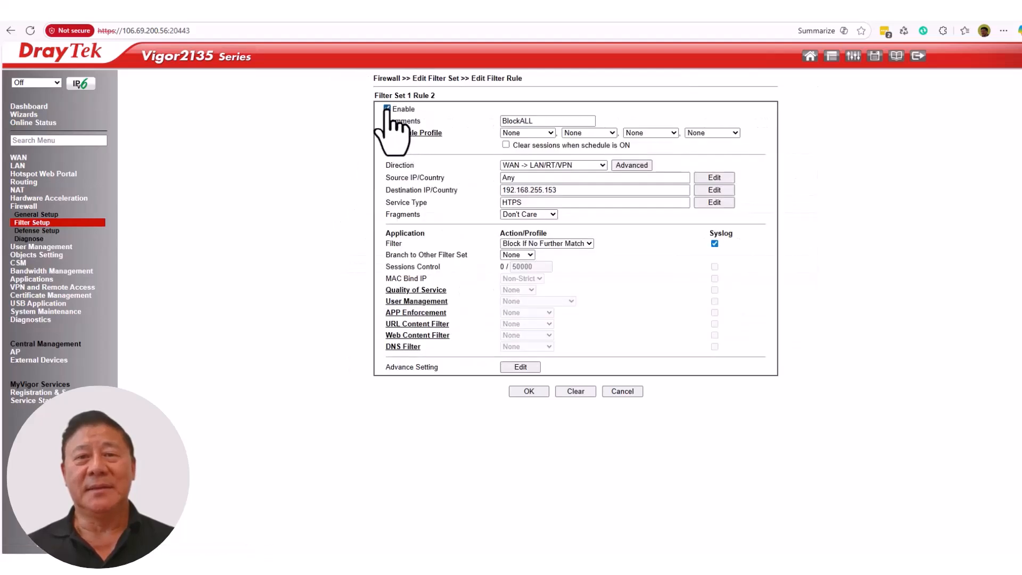
Review the comment, traffic direction and destination IP of the BlockALL filter rule
click(537, 123)
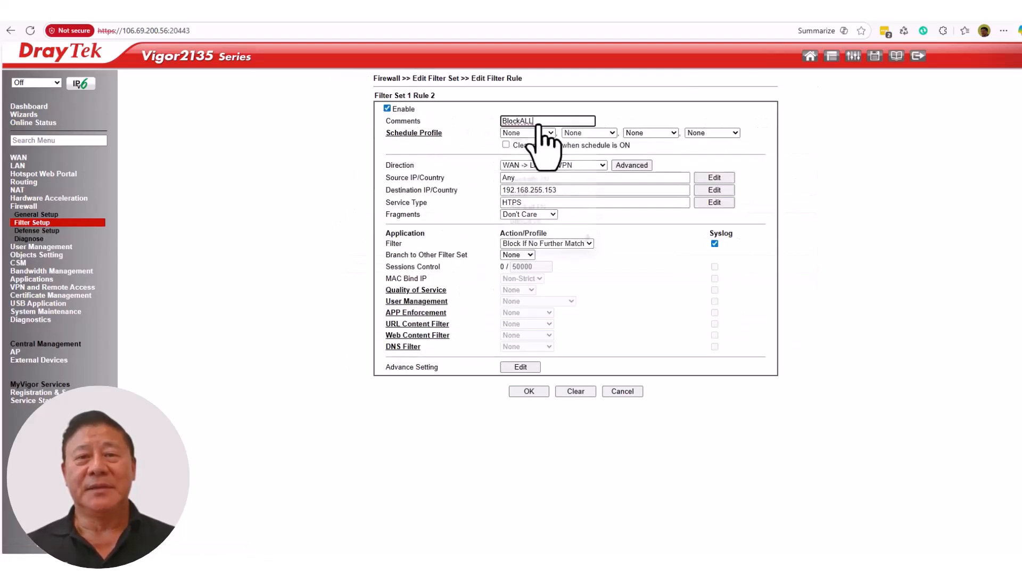
click(693, 158)
click(602, 165)
click(603, 165)
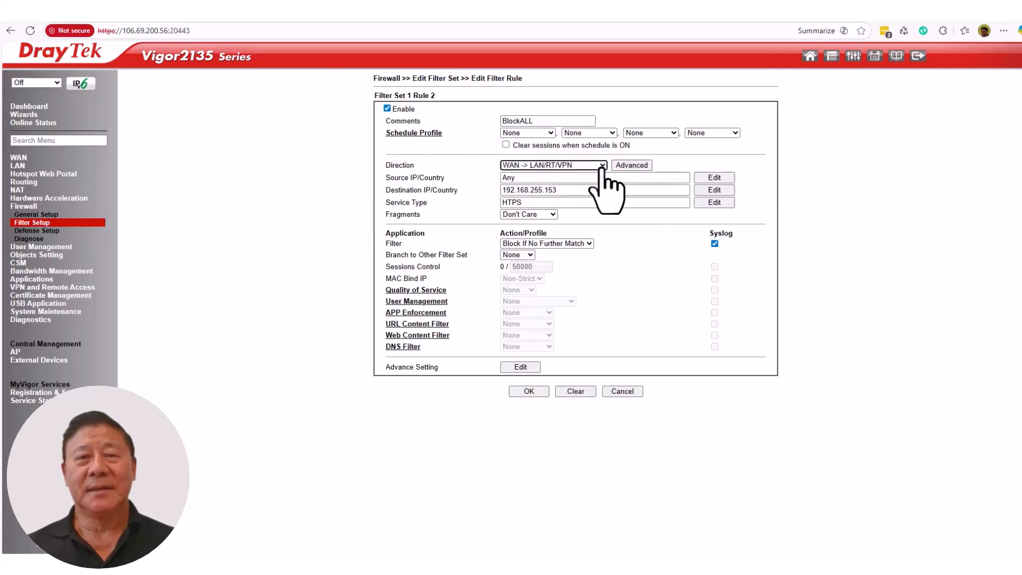
click(555, 191)
drag(558, 192, 486, 191)
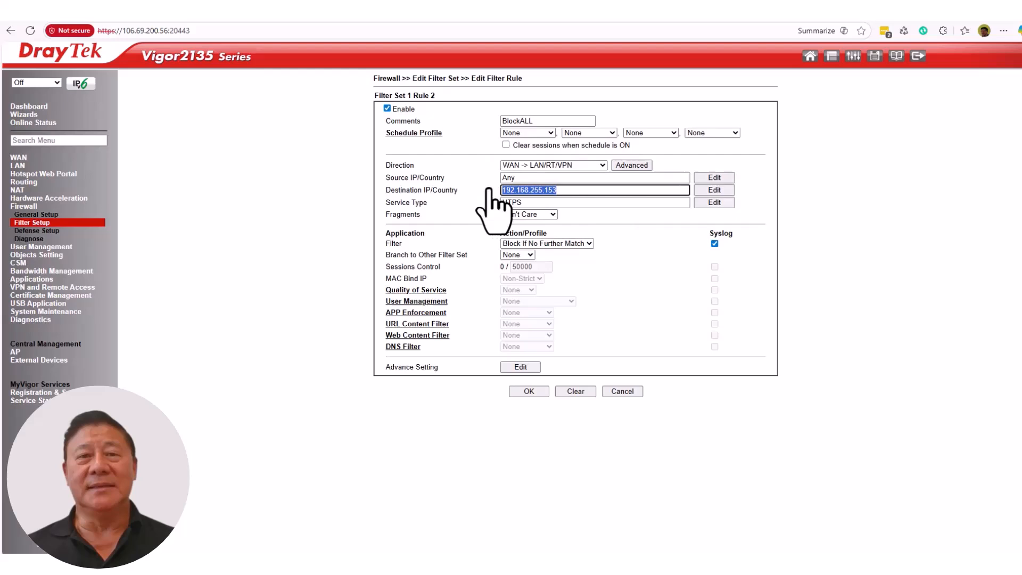
click(578, 191)
Confirm 1-HTPS as the service object in the BlockALL rule's service type settings
click(715, 202)
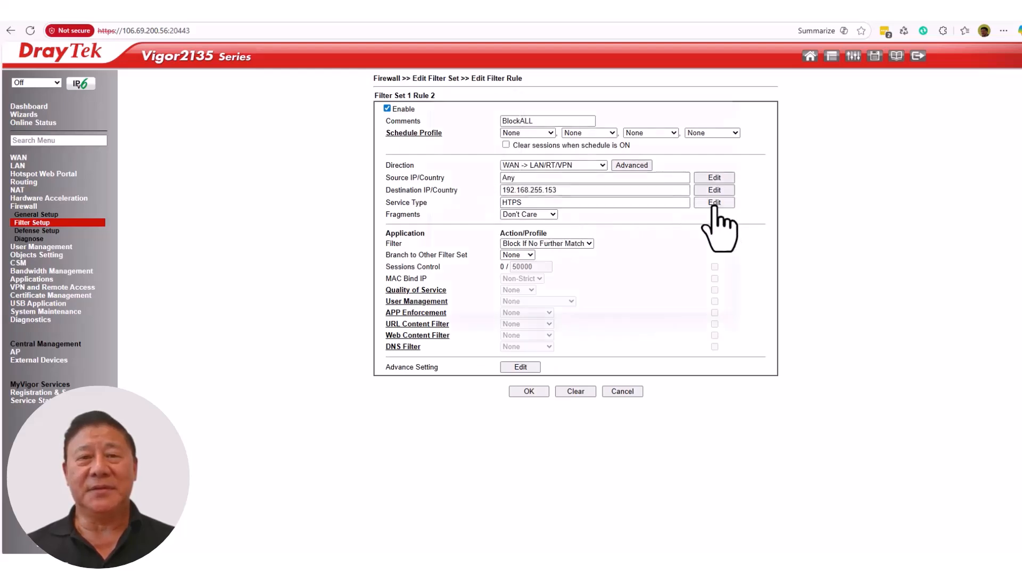
click(583, 215)
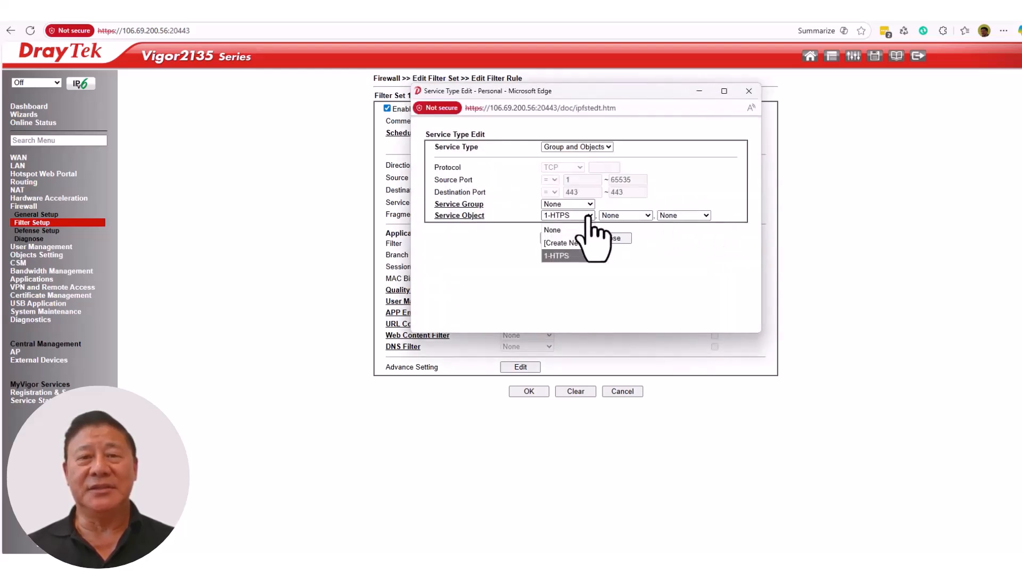
click(583, 215)
click(577, 235)
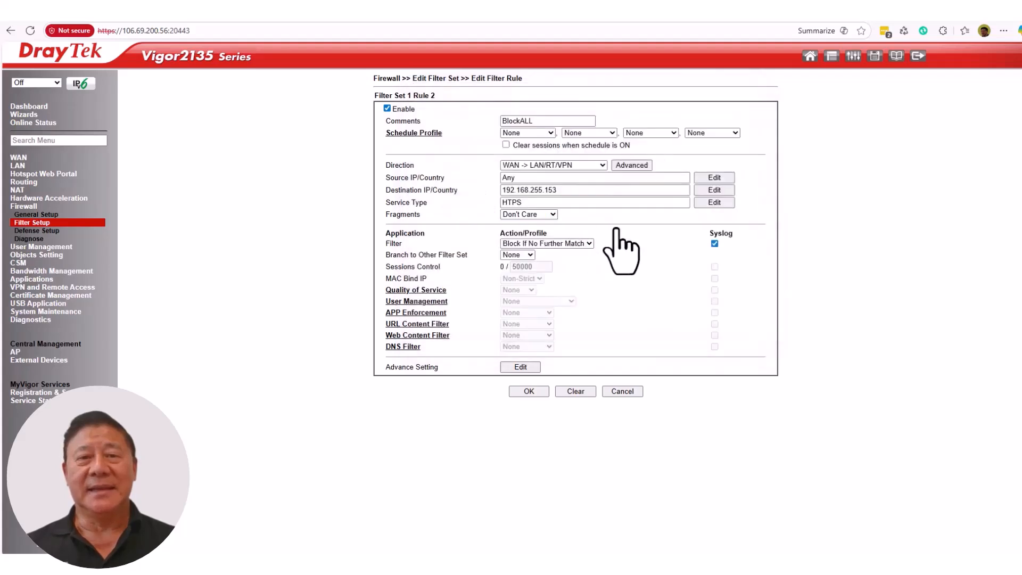
Set the BlockALL rule's filter action to Block If No Further Match and save the rule
click(581, 244)
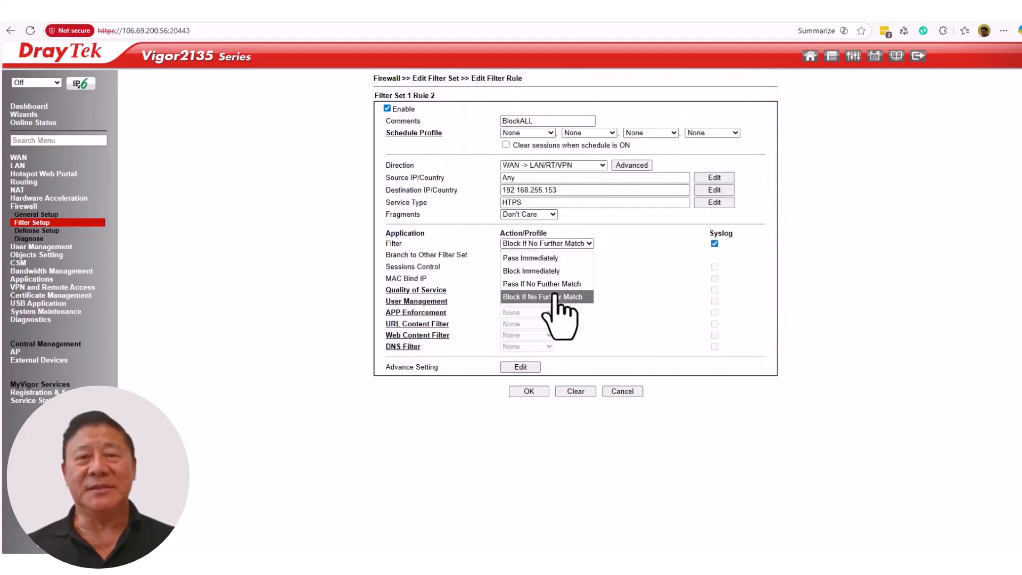
click(588, 294)
click(529, 391)
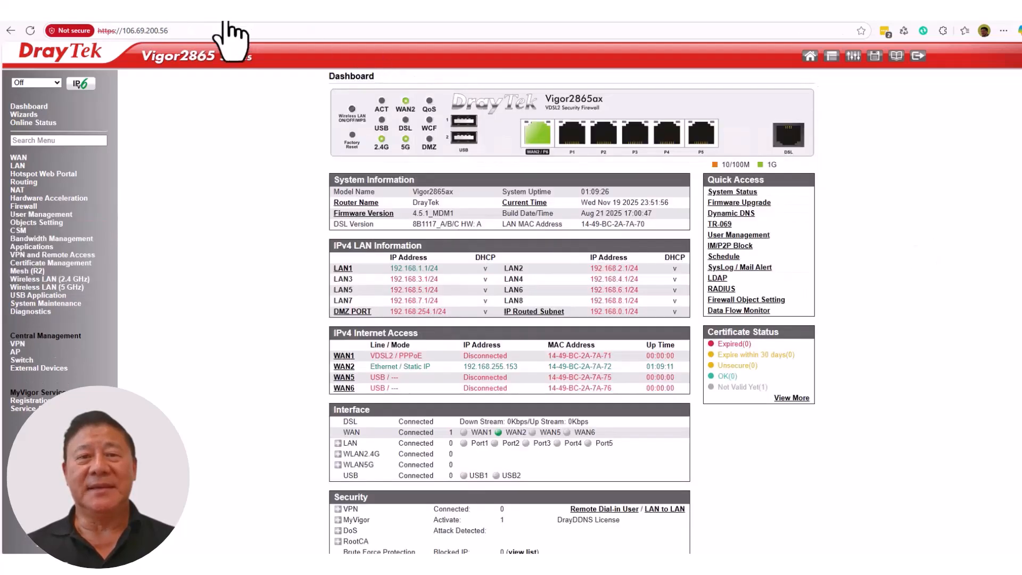
click(190, 32)
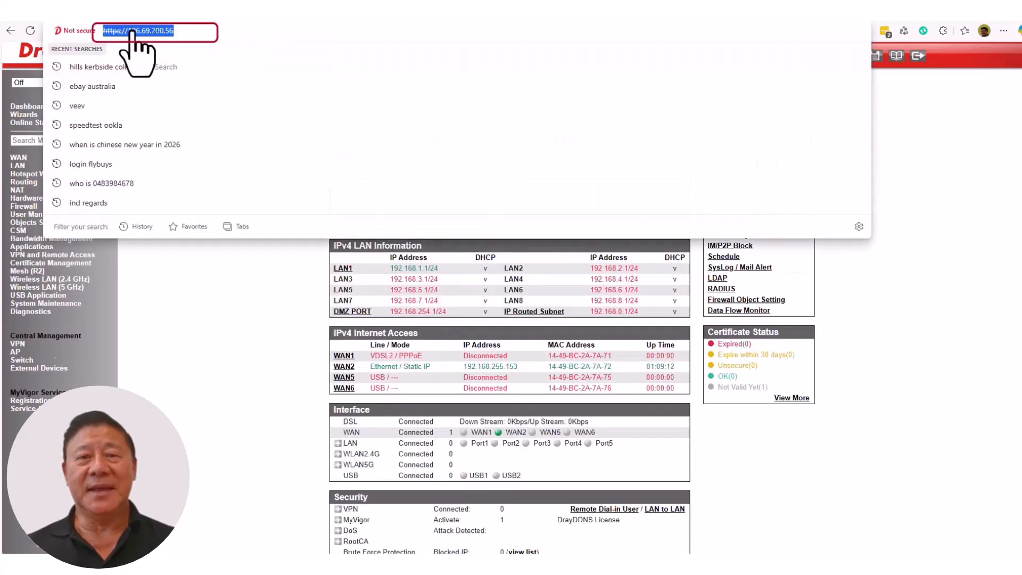
right_click(134, 32)
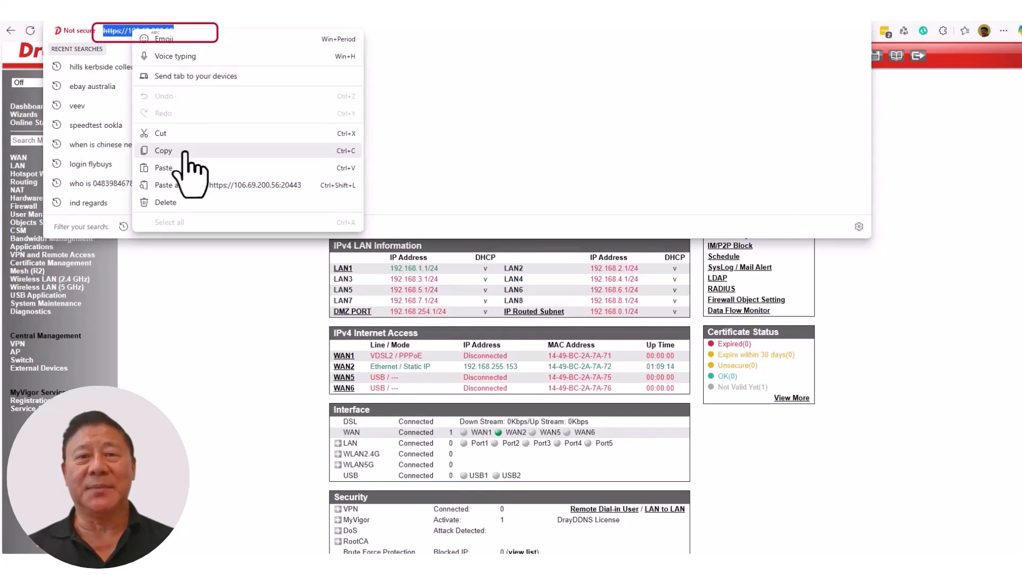
click(415, 36)
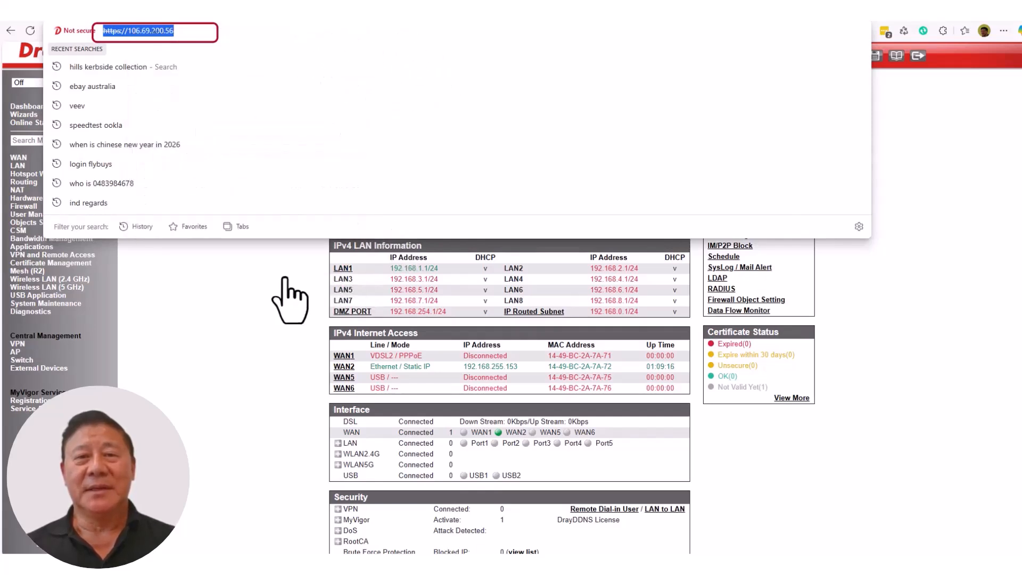
click(30, 30)
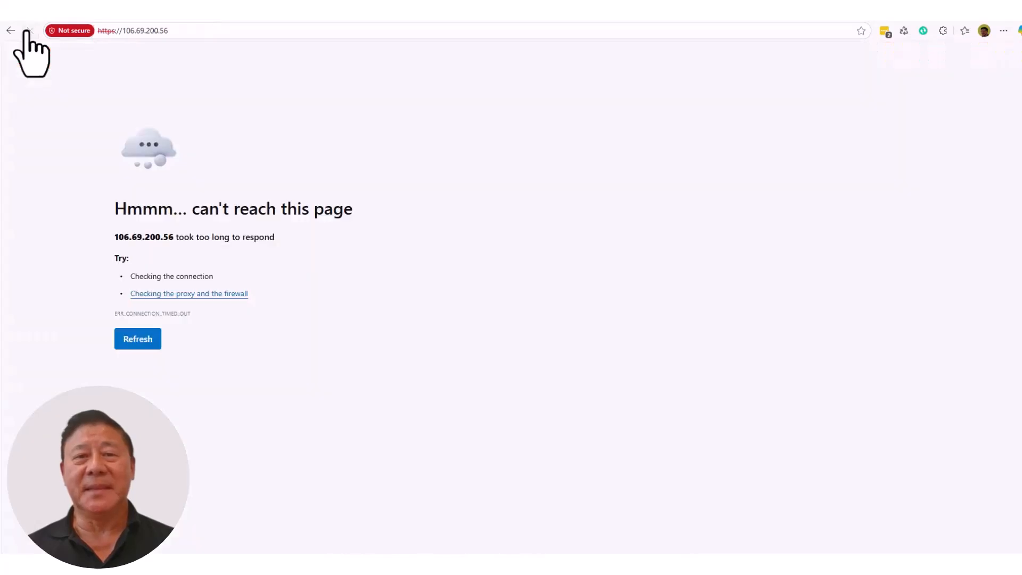
click(138, 339)
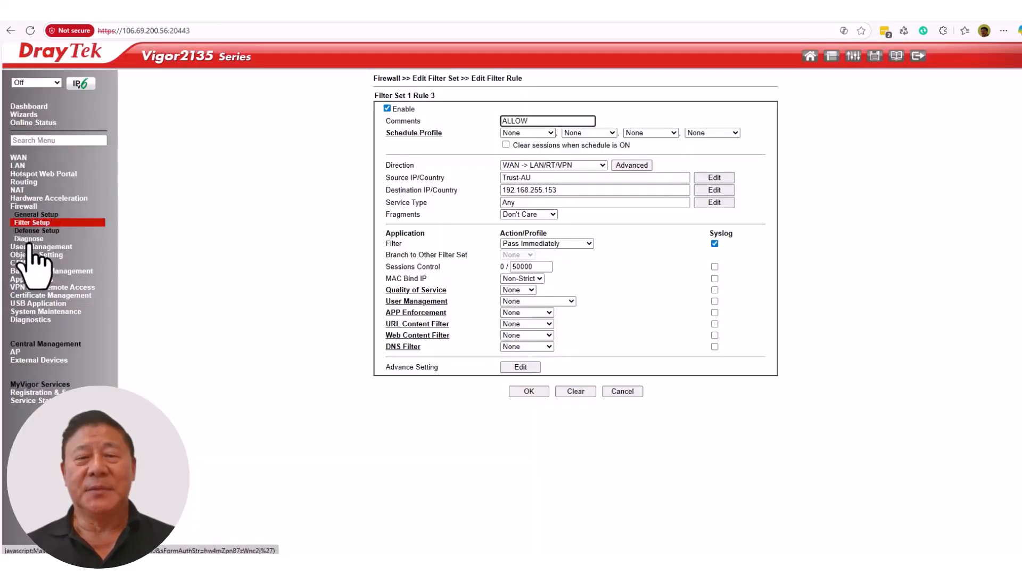
On the Vigor2135, open country object profile 1, Trust-AU, in the objects settings
click(32, 256)
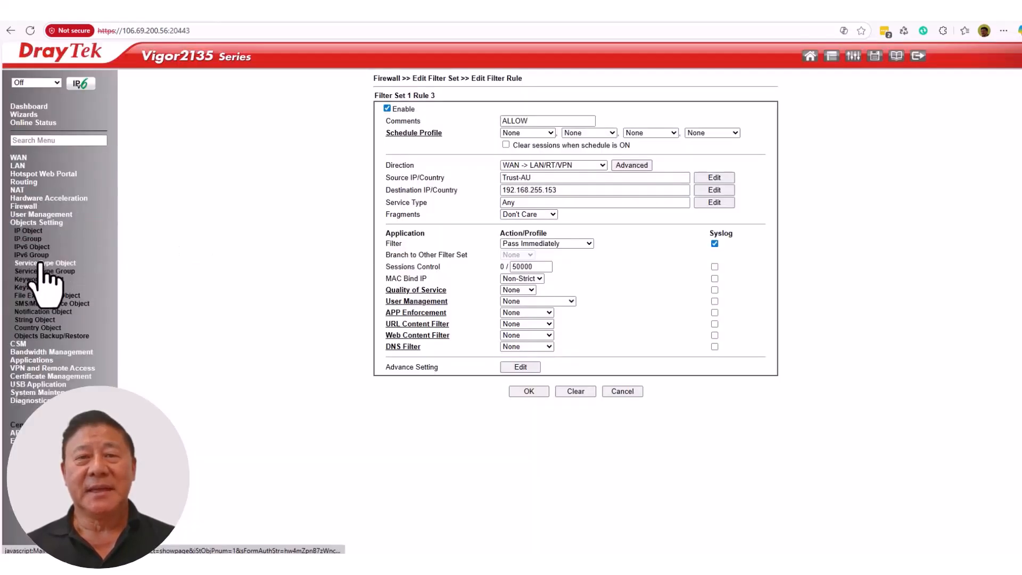
click(35, 327)
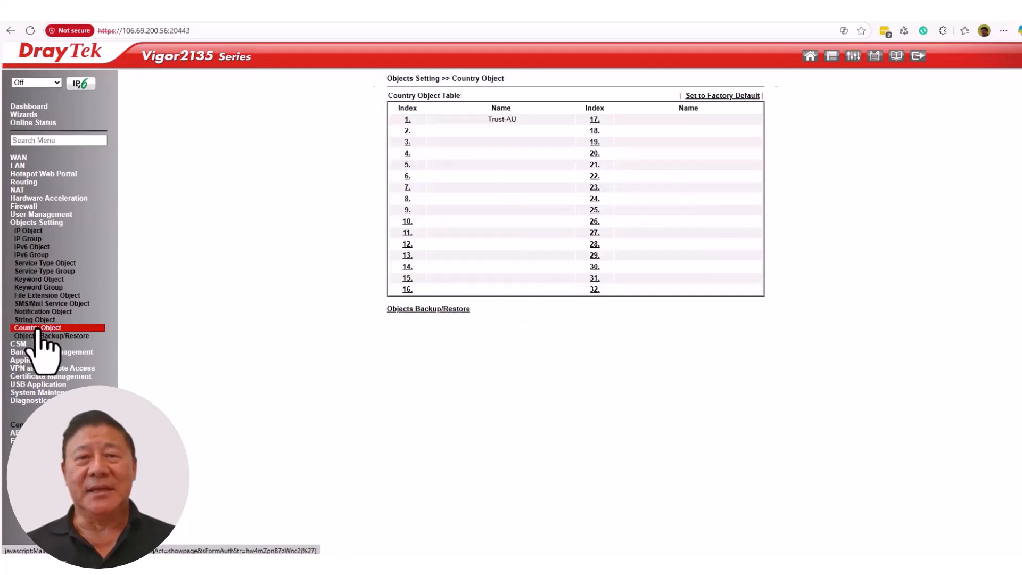
click(407, 119)
Review the name, available countries and selected country of the Trust-AU country object and save it
drag(565, 113, 503, 110)
click(474, 161)
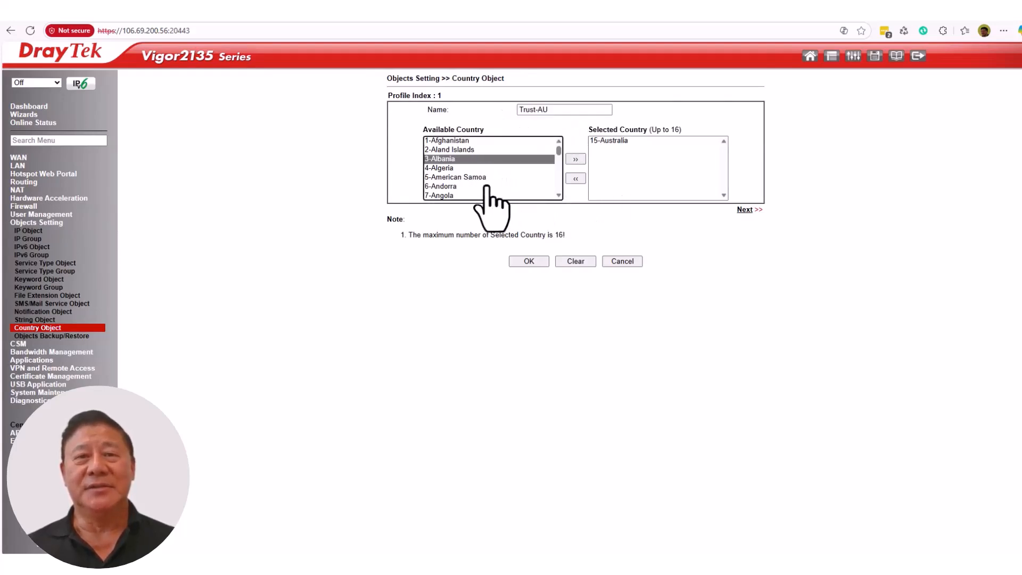
scroll(485, 173, down, 4)
scroll(482, 172, up, 2)
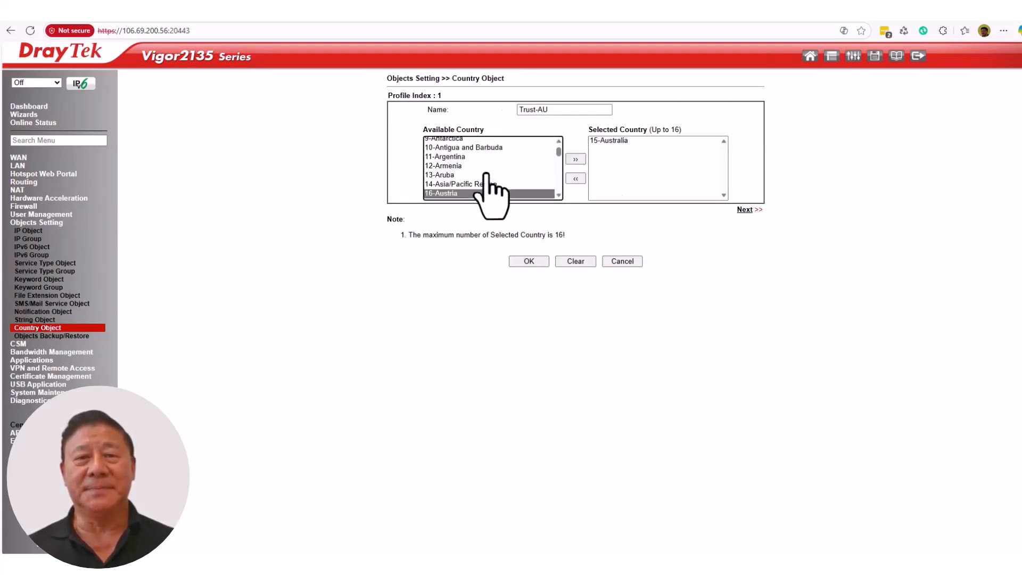
scroll(542, 181, down, 2)
click(617, 141)
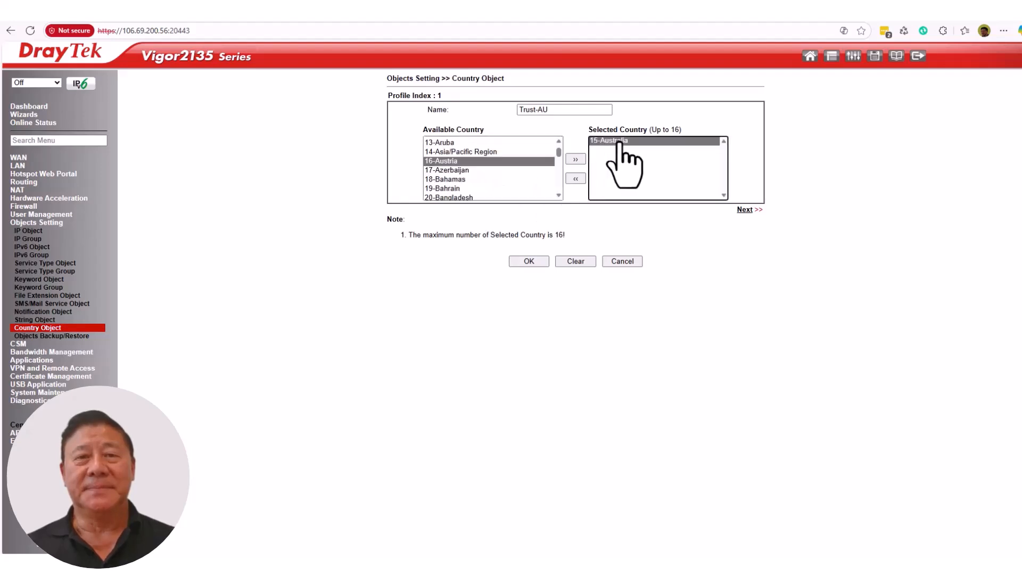
click(528, 262)
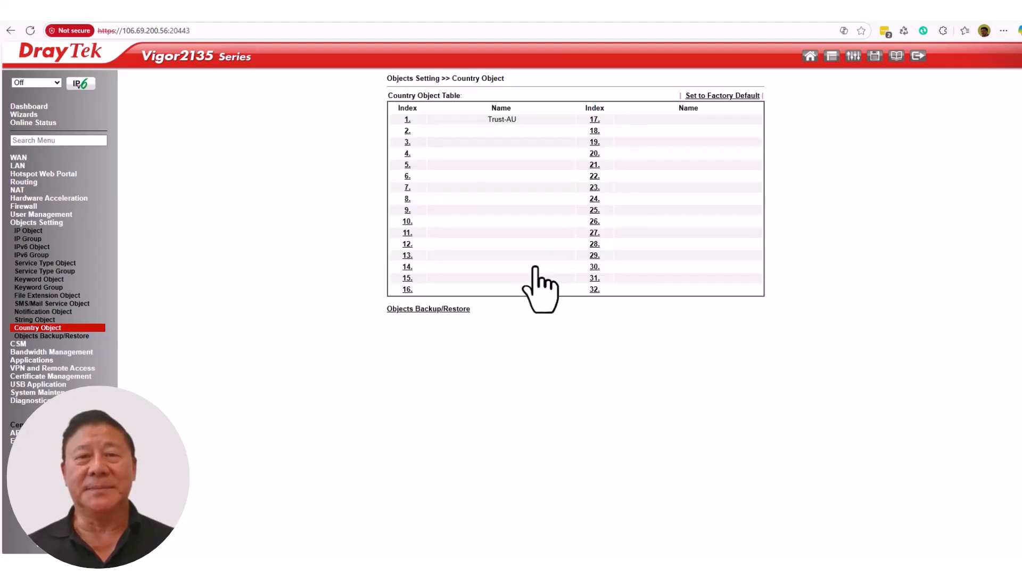
Open rule 3, ALLOW, of the Default Data Filter set in the firewall's filter setup and enable it
click(27, 221)
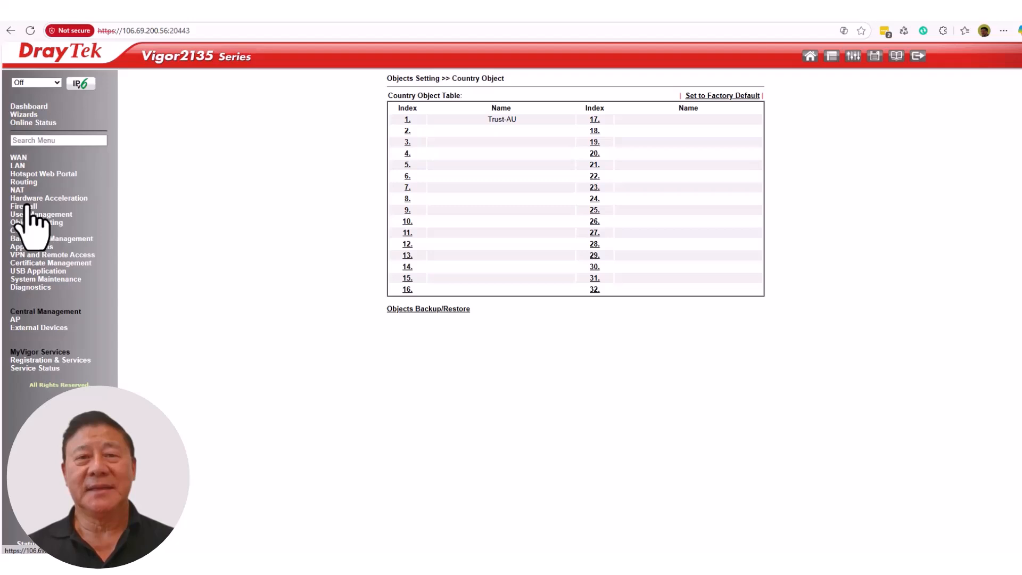
click(26, 205)
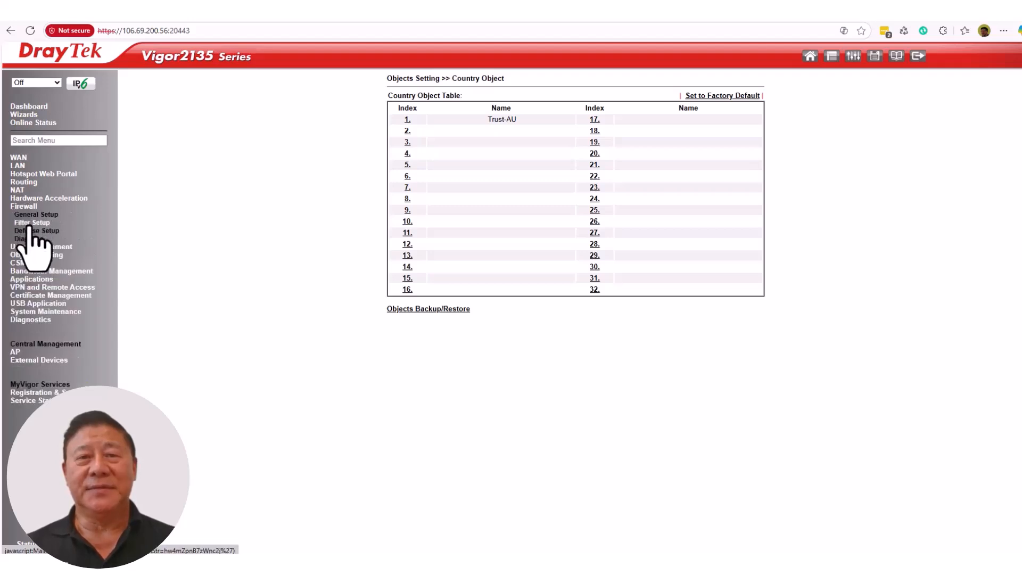
click(31, 223)
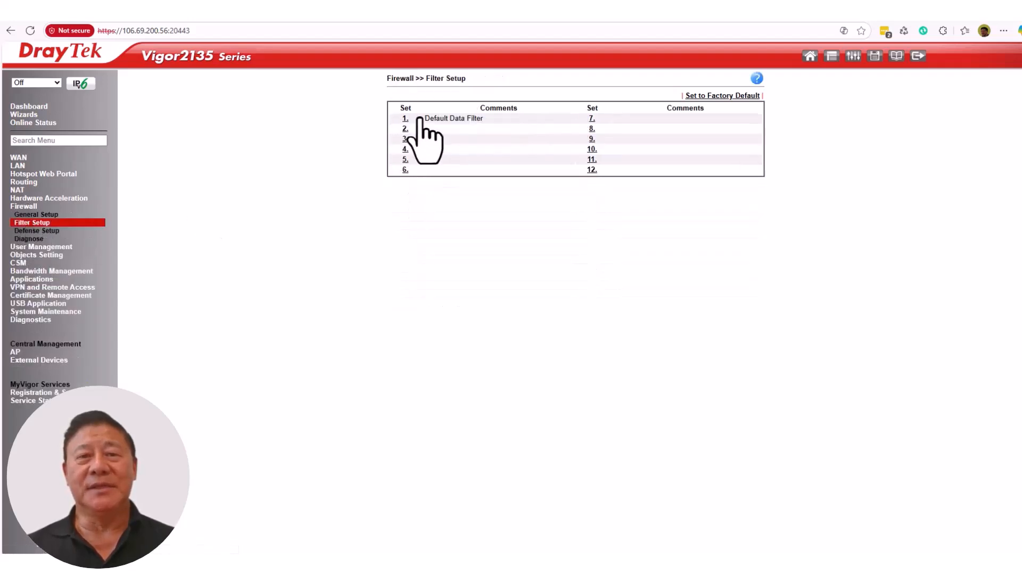
click(405, 118)
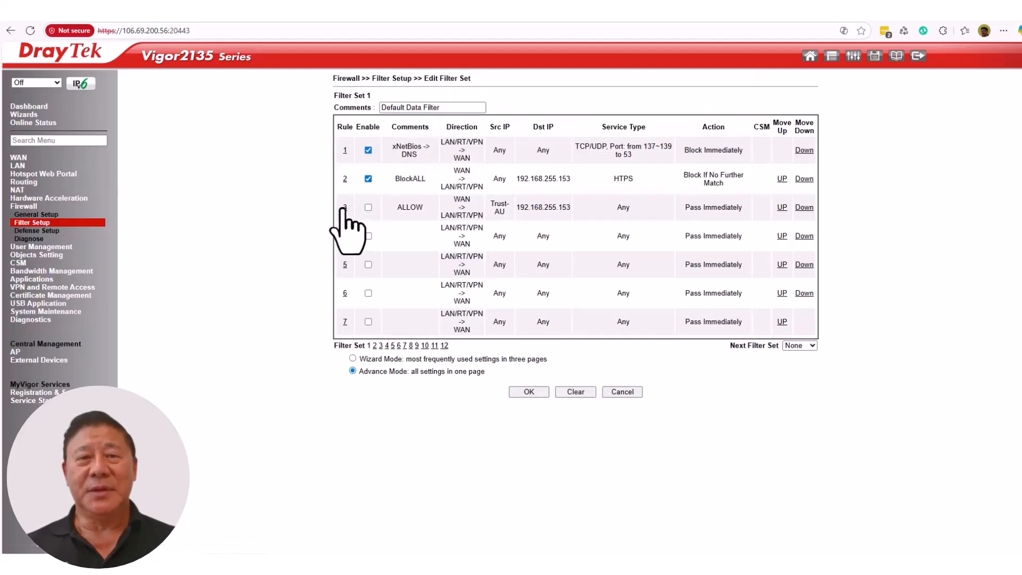
click(345, 207)
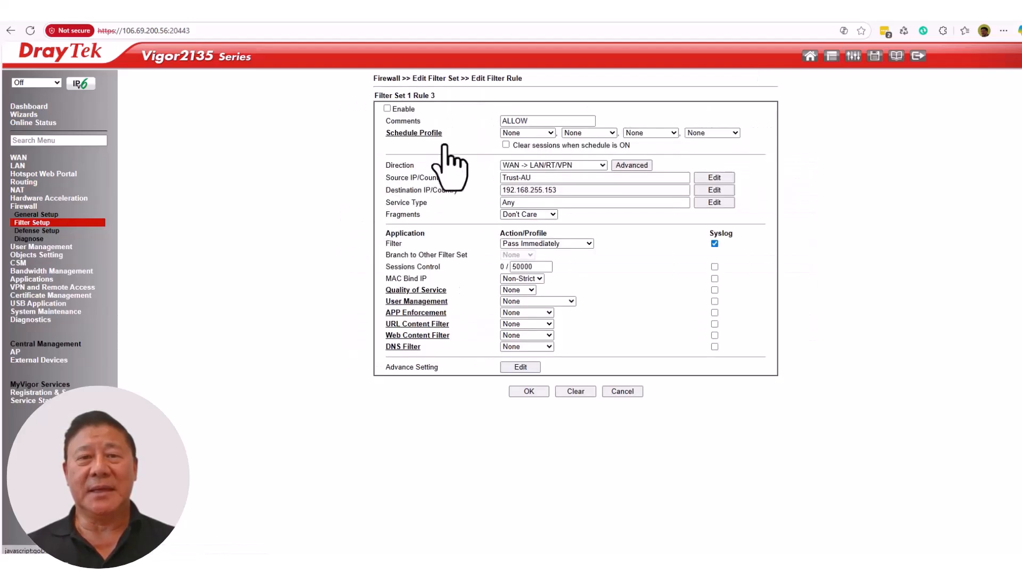
click(387, 109)
Check the ALLOW rule's direction and confirm its source address type as Country Object with 1-Trust-AU
click(591, 166)
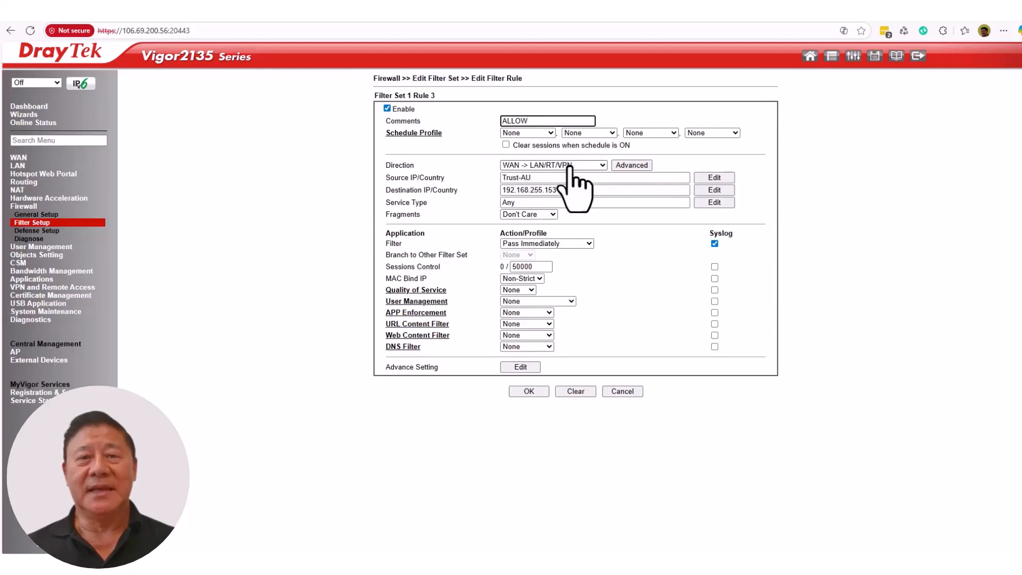
click(593, 174)
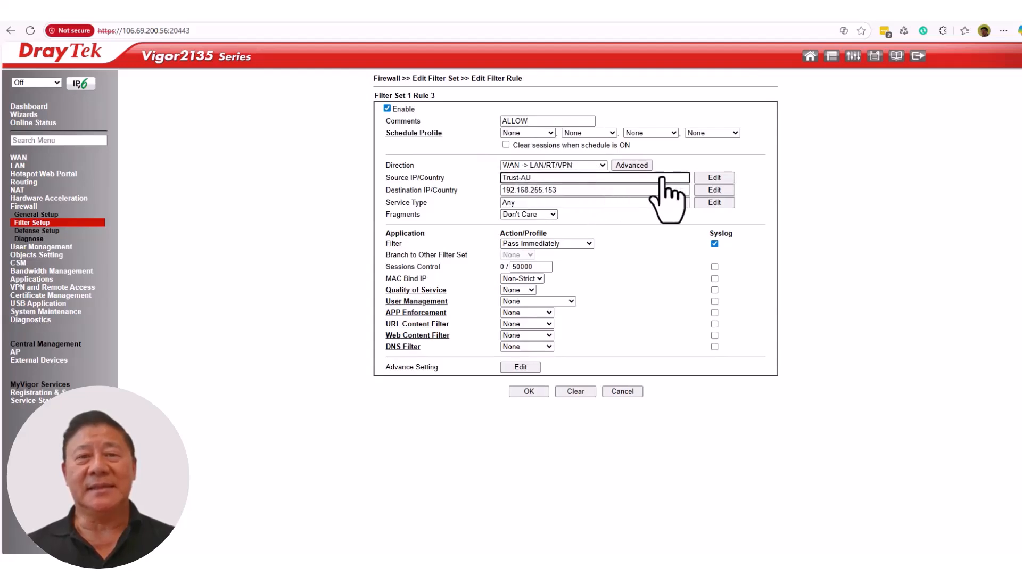
click(714, 178)
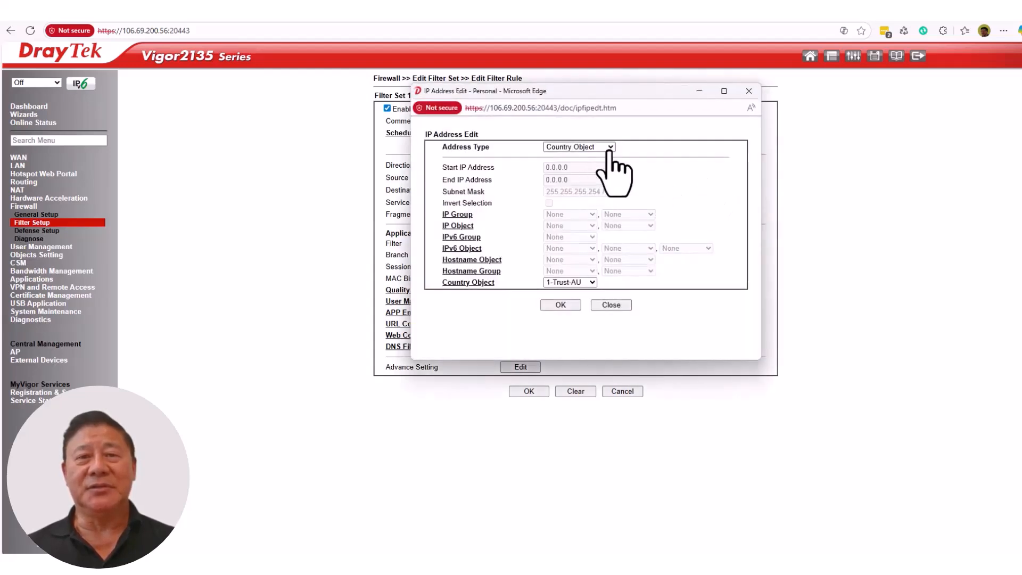
click(605, 147)
click(607, 147)
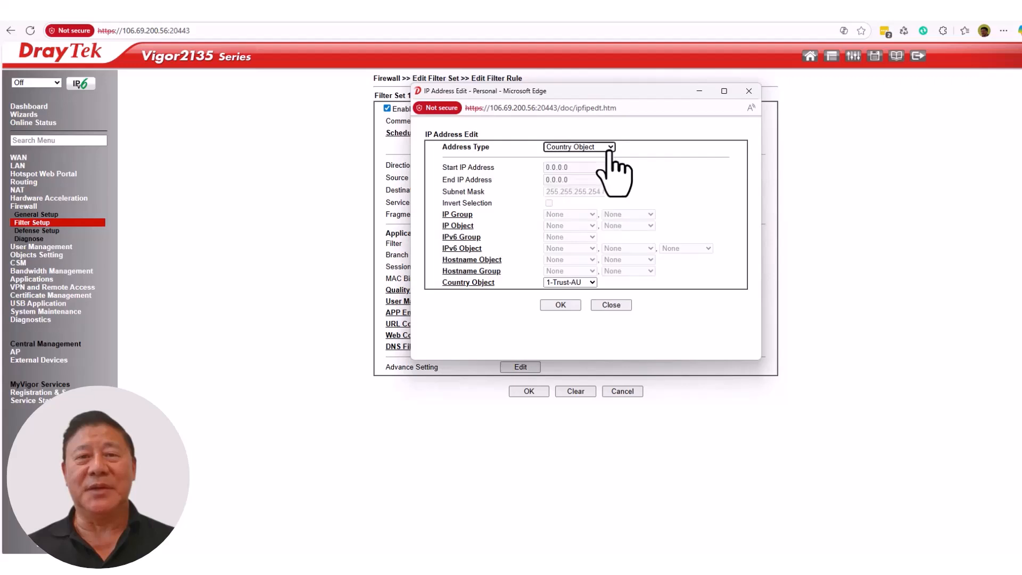
click(591, 281)
click(593, 284)
click(558, 306)
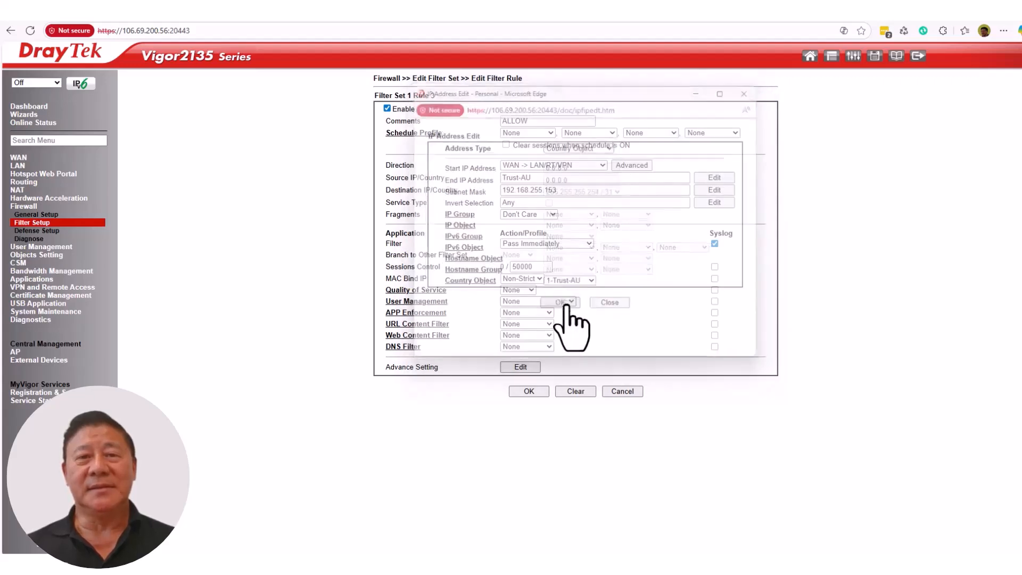
Review the ALLOW rule's destination IP and service type, keep the filter action Pass Immediately, and save the rule
click(574, 193)
drag(573, 193, 491, 188)
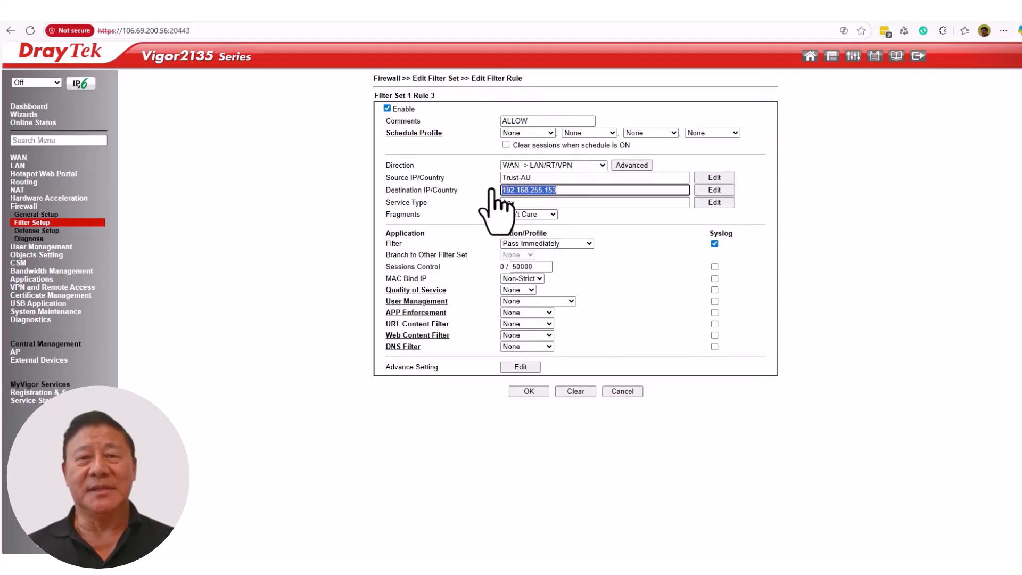
click(578, 202)
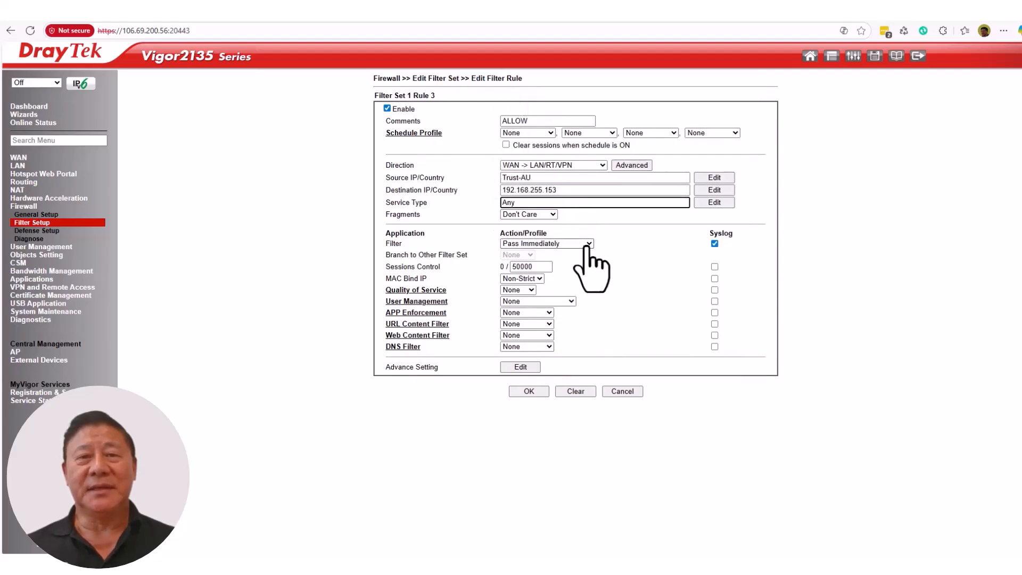
click(589, 244)
click(587, 244)
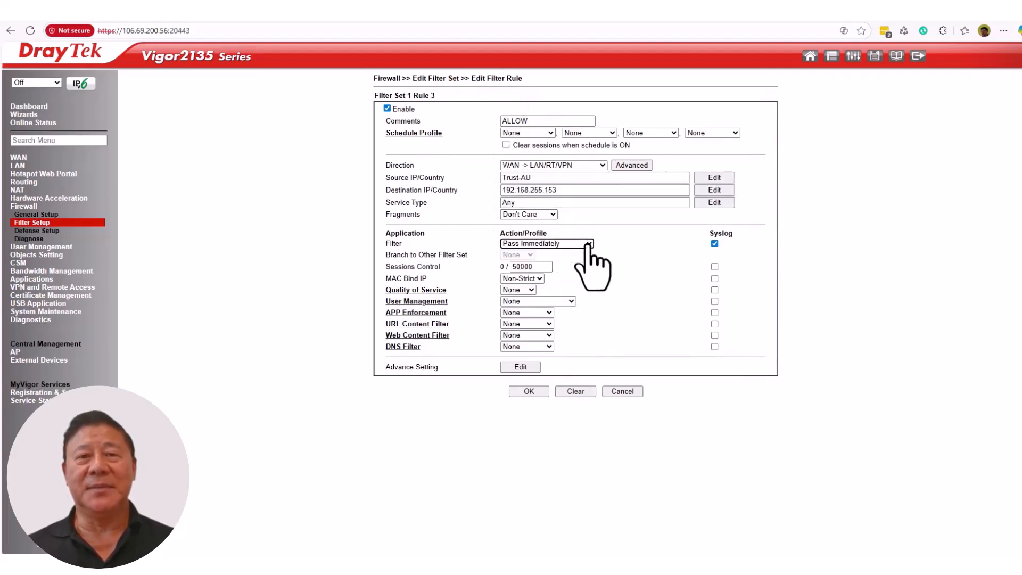
click(539, 392)
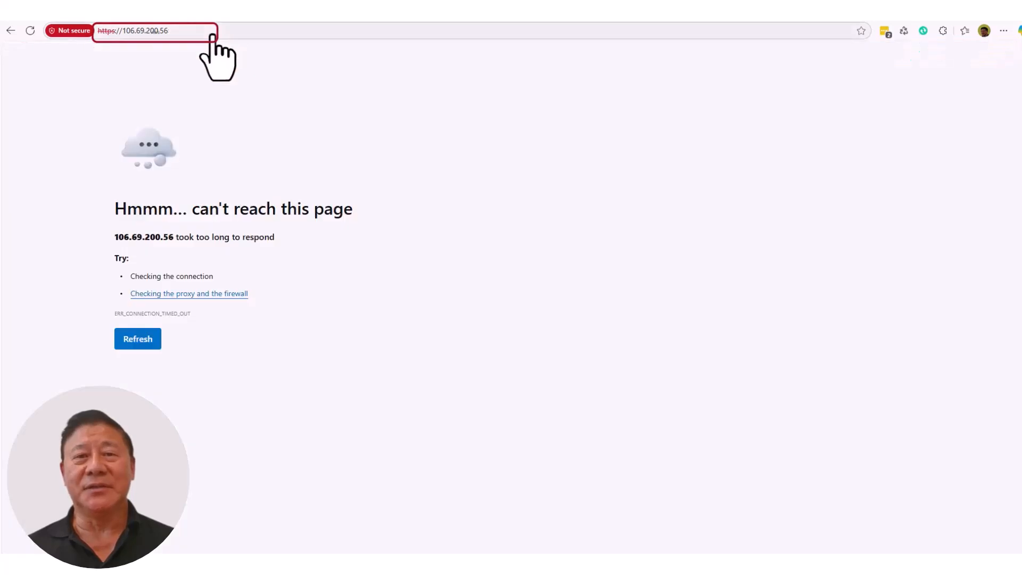
click(192, 32)
click(31, 30)
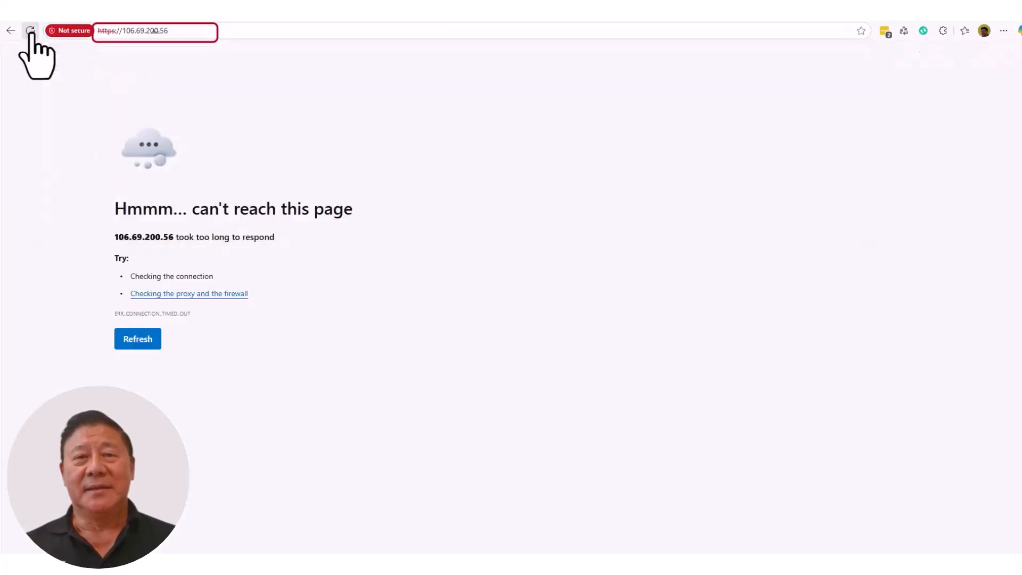
click(586, 346)
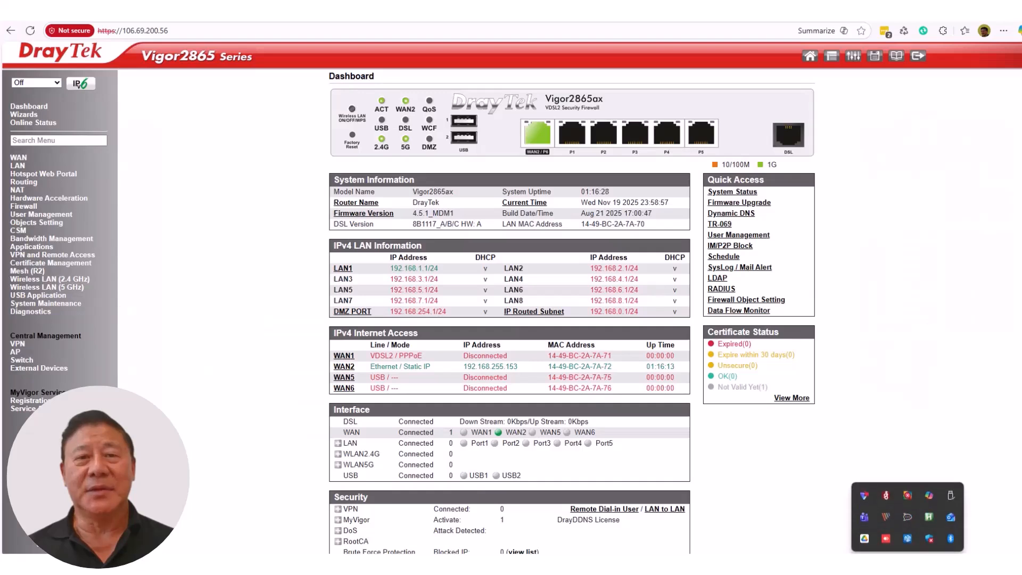
Connect Proton VPN to the fastest free server and reload WhatIsMyIP.com to check the public IP location
click(864, 496)
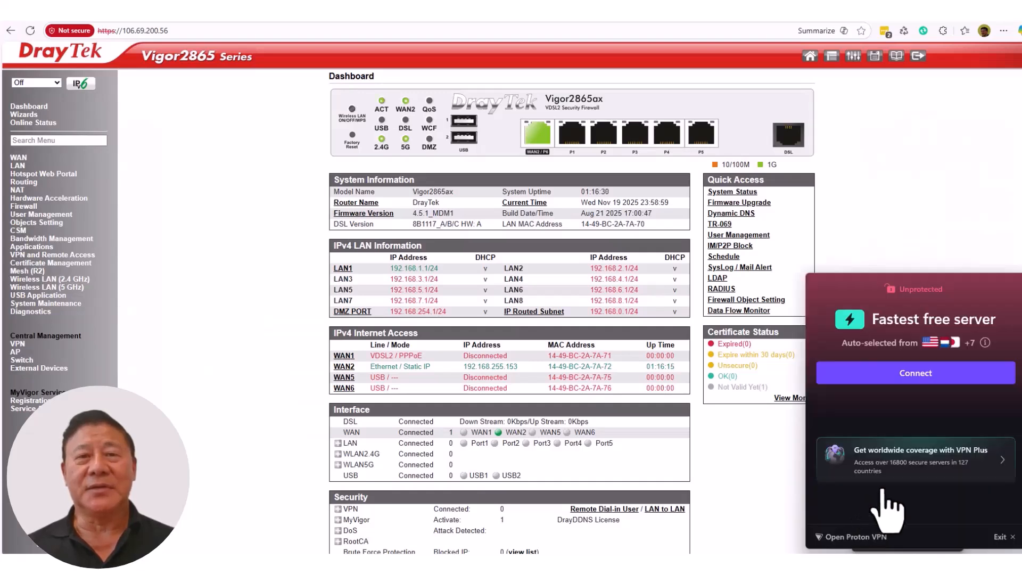
click(966, 397)
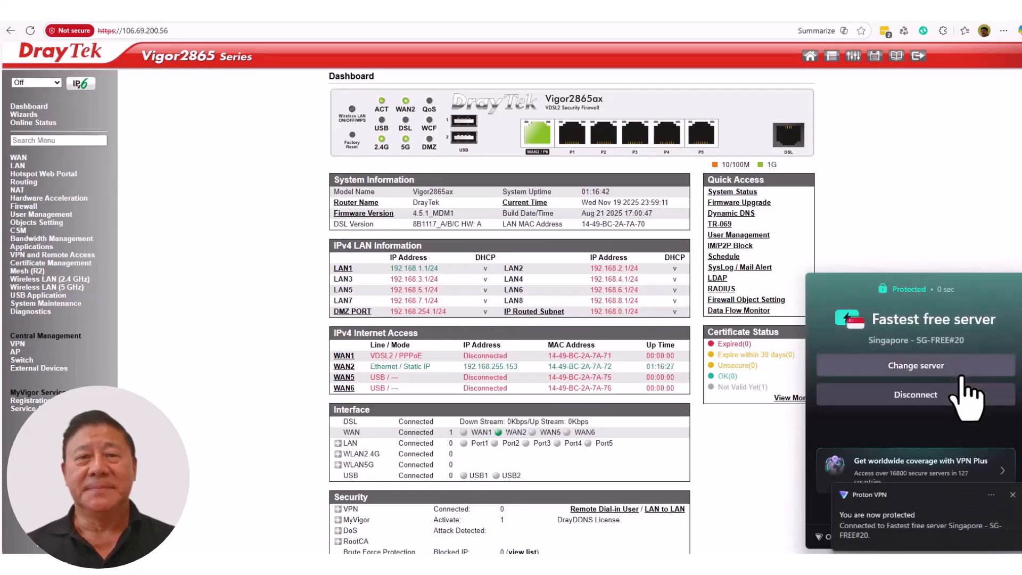
click(224, 13)
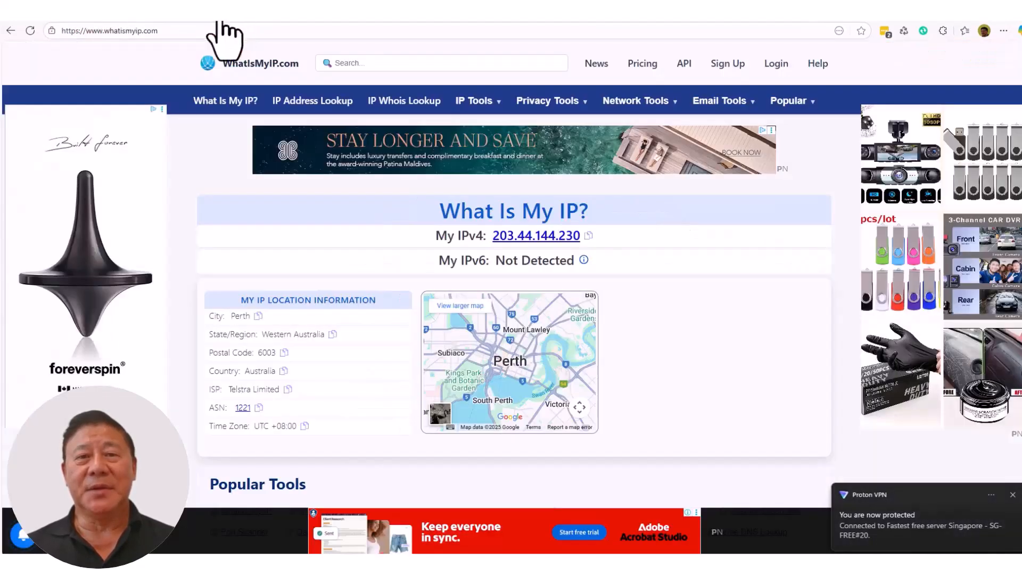
click(31, 35)
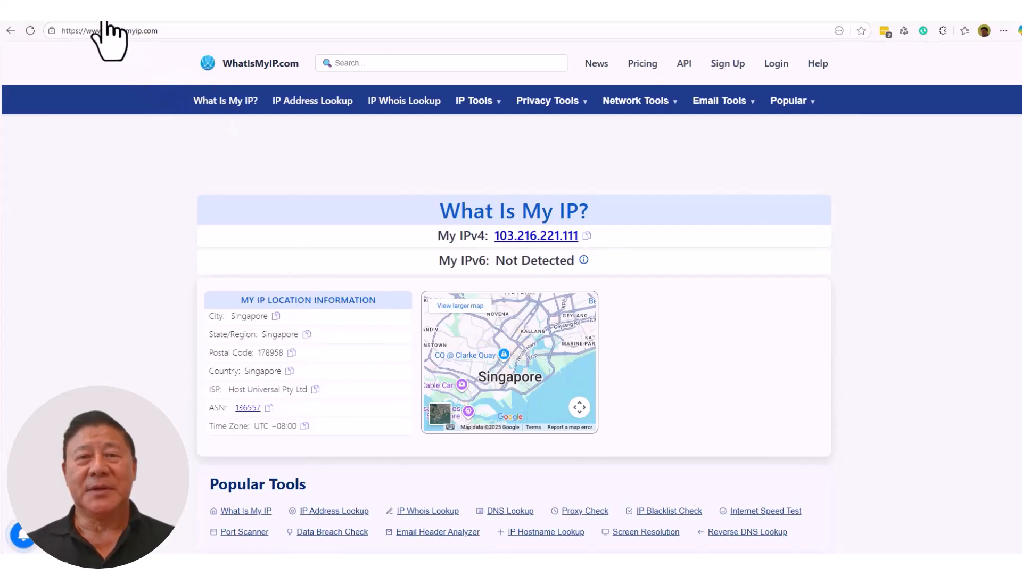
click(91, 10)
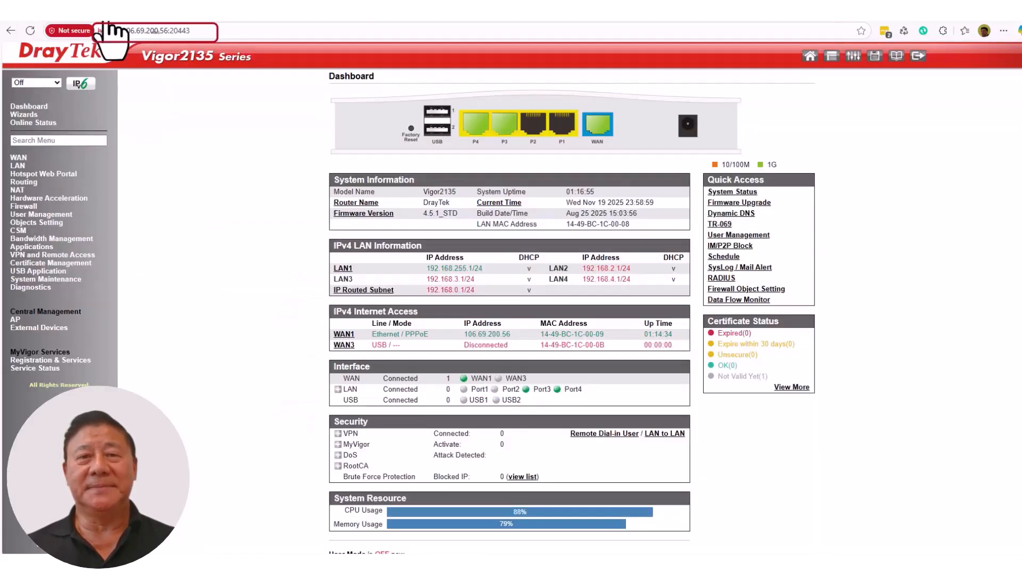
click(31, 32)
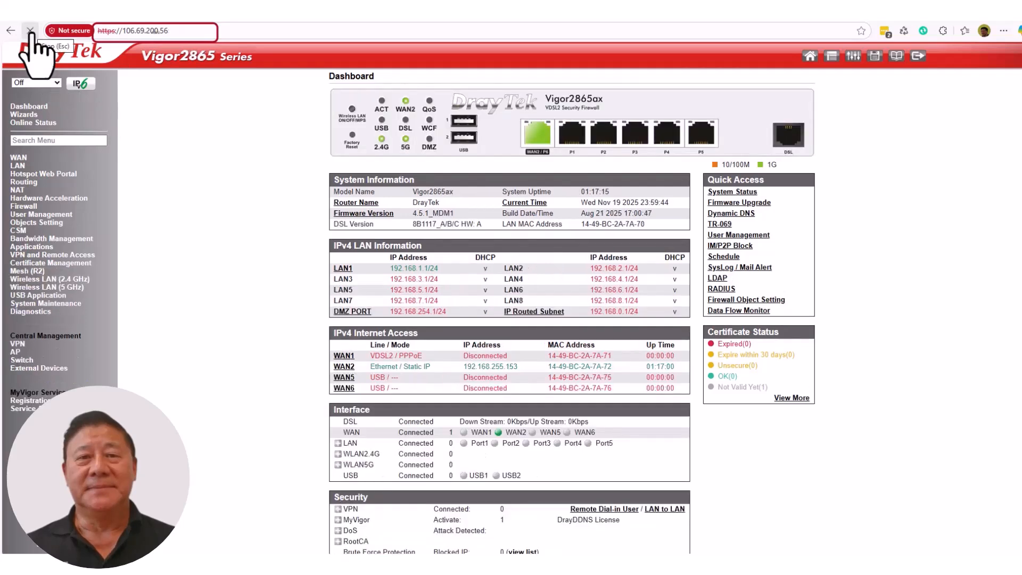
click(175, 30)
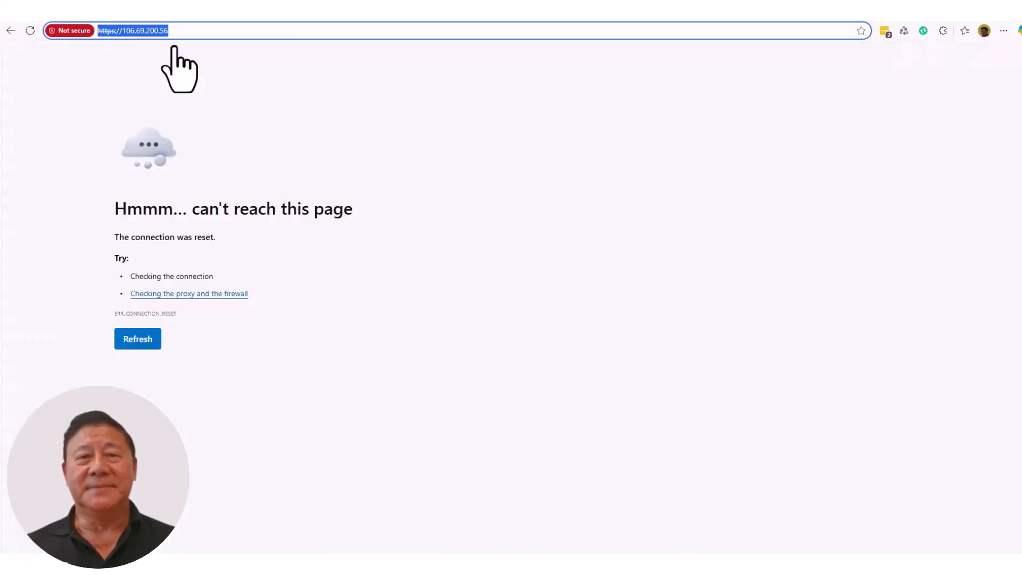
click(157, 342)
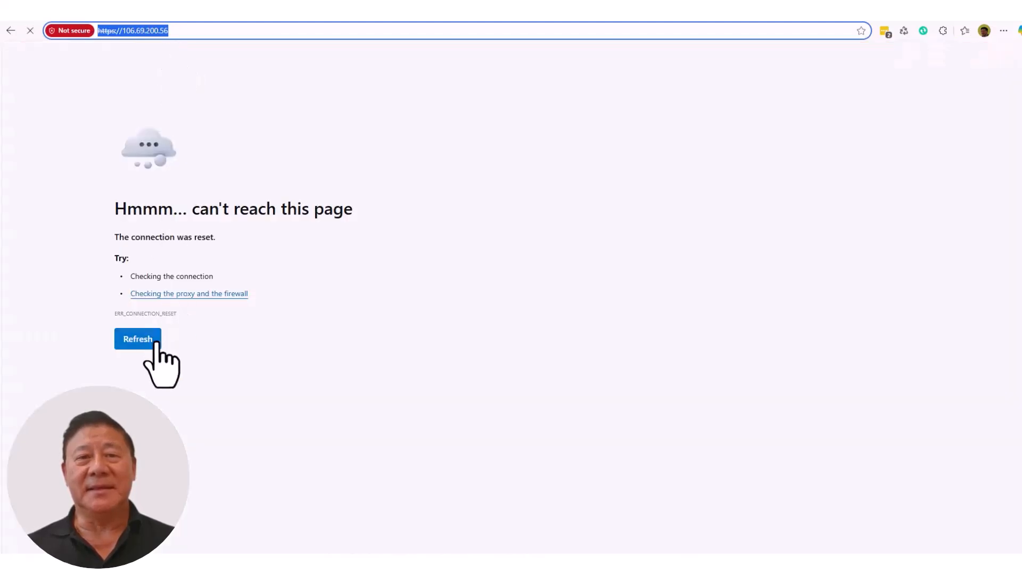